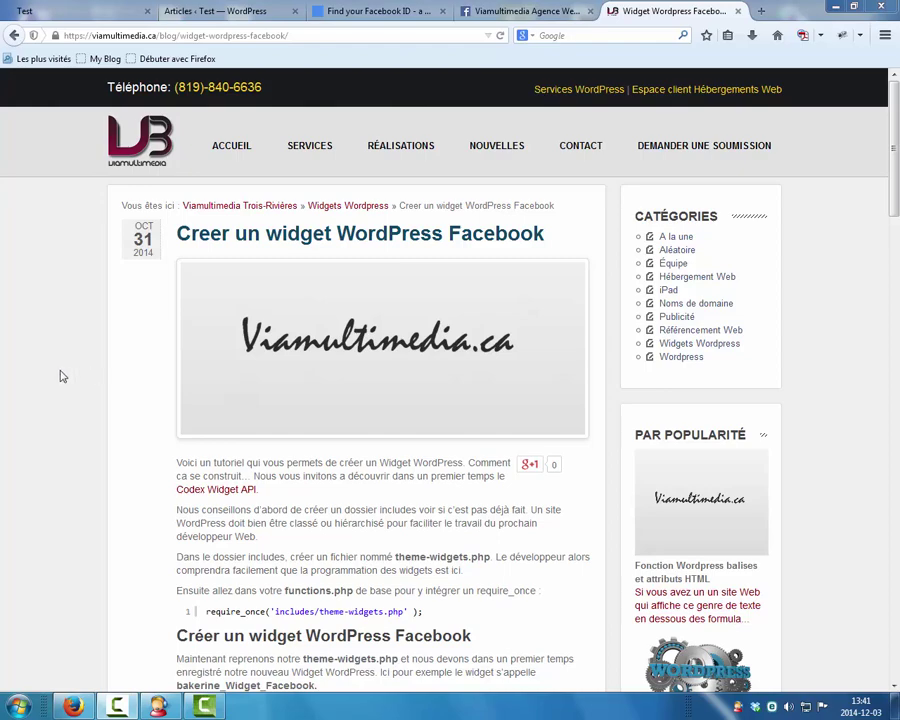
# Read through the Facebook widget tutorial, from the theme-widgets.php instructions and widget class code to the plugin download link
pyautogui.scroll(-1, 62, 376)
pyautogui.scroll(-3, 62, 376)
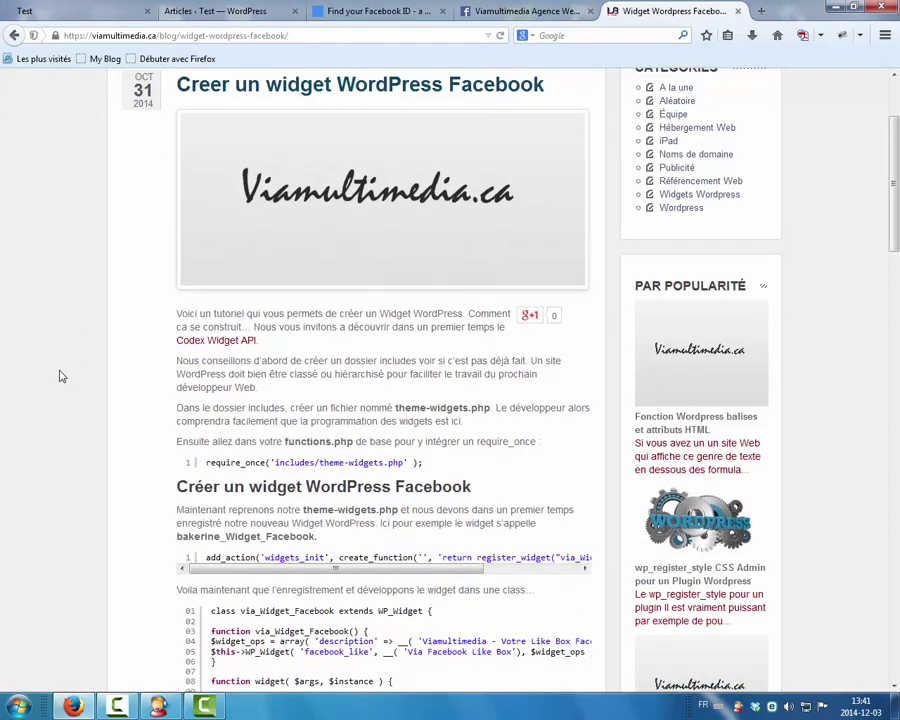
pyautogui.scroll(-5, 62, 376)
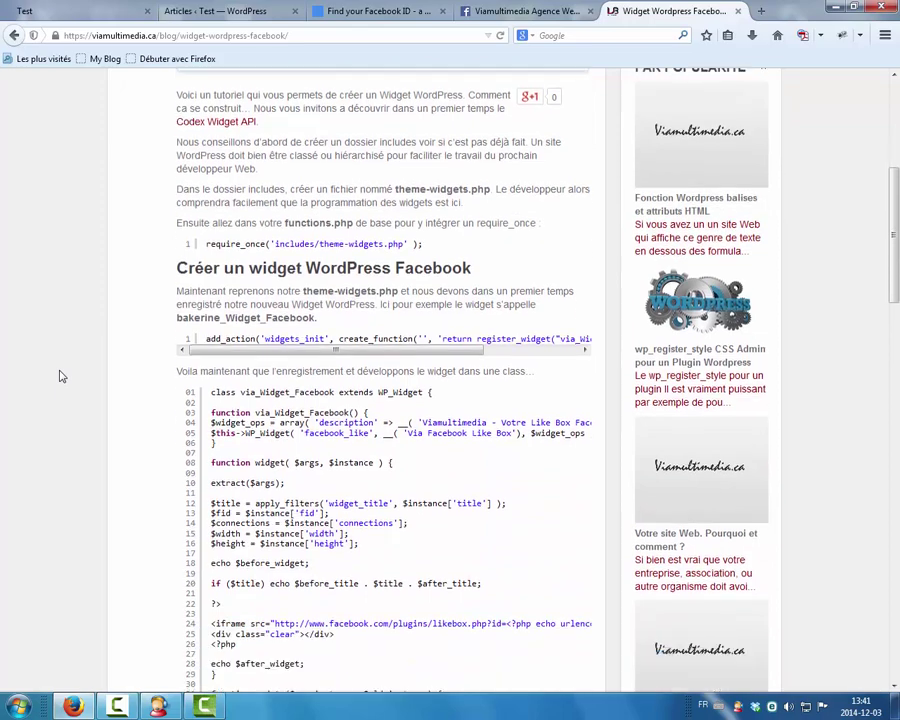
pyautogui.scroll(-4, 62, 376)
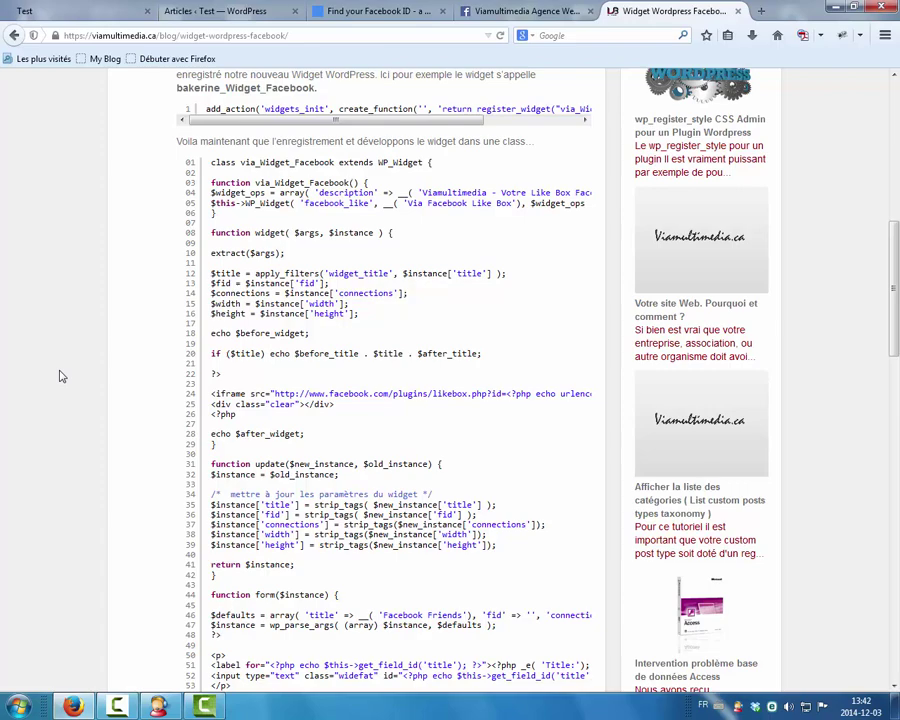
pyautogui.scroll(5, 78, 288)
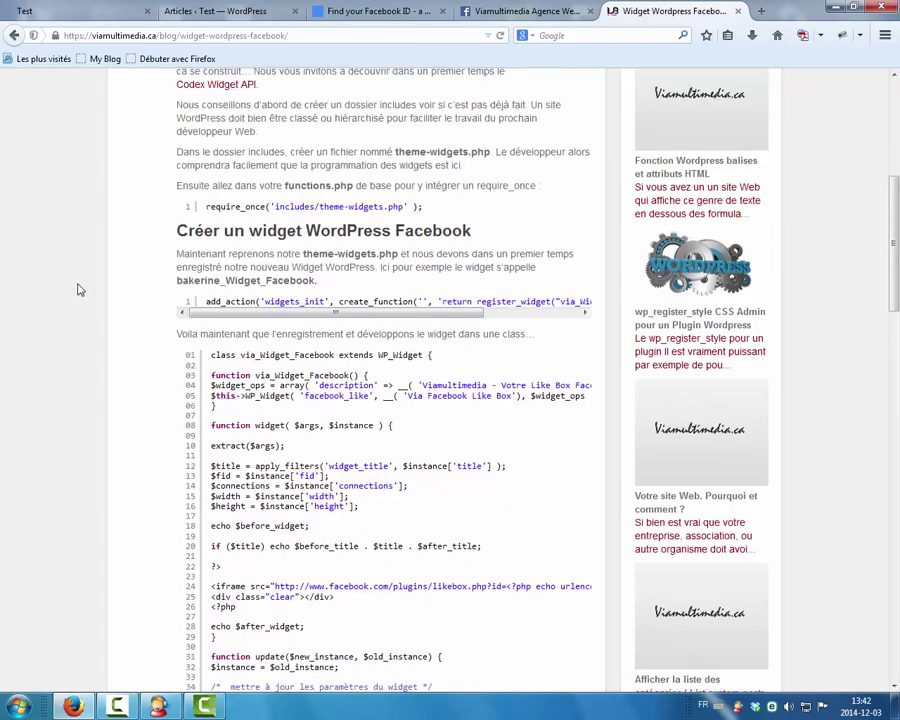
pyautogui.scroll(2, 80, 290)
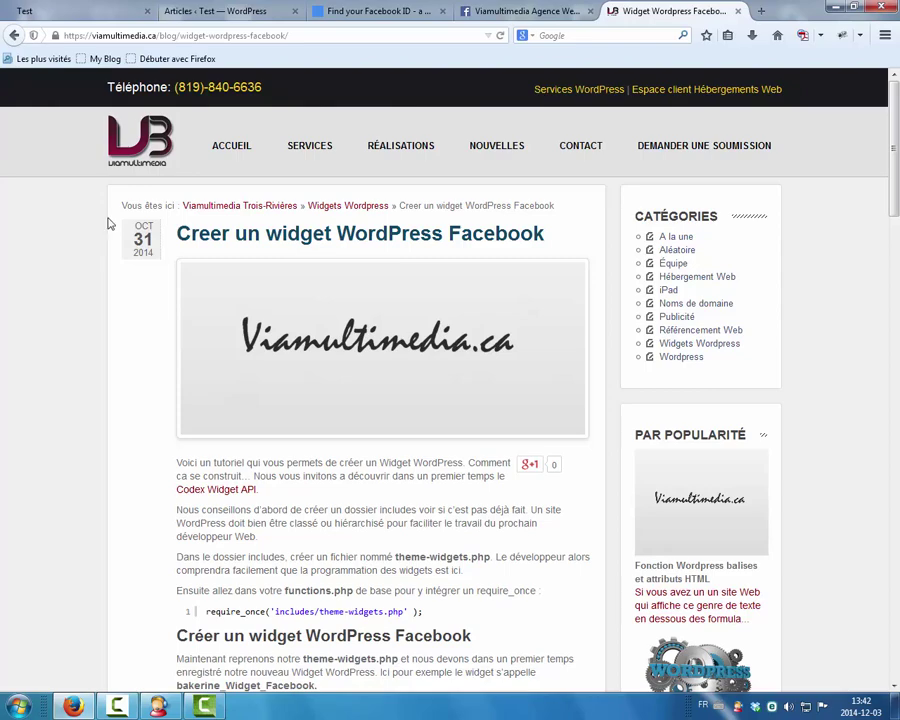
pyautogui.scroll(-4, 120, 150)
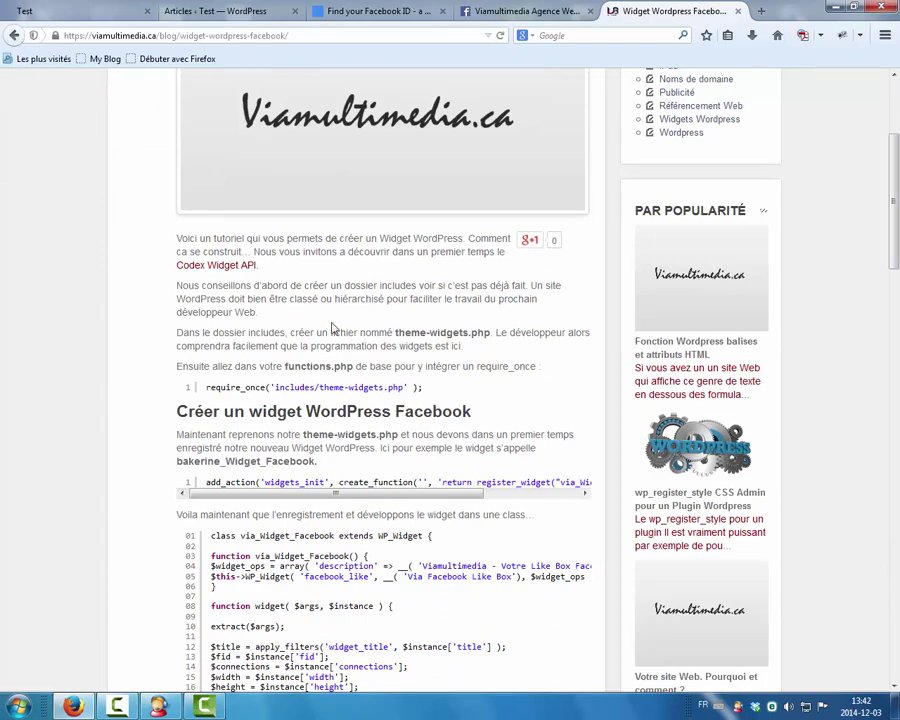
pyautogui.scroll(-1, 335, 326)
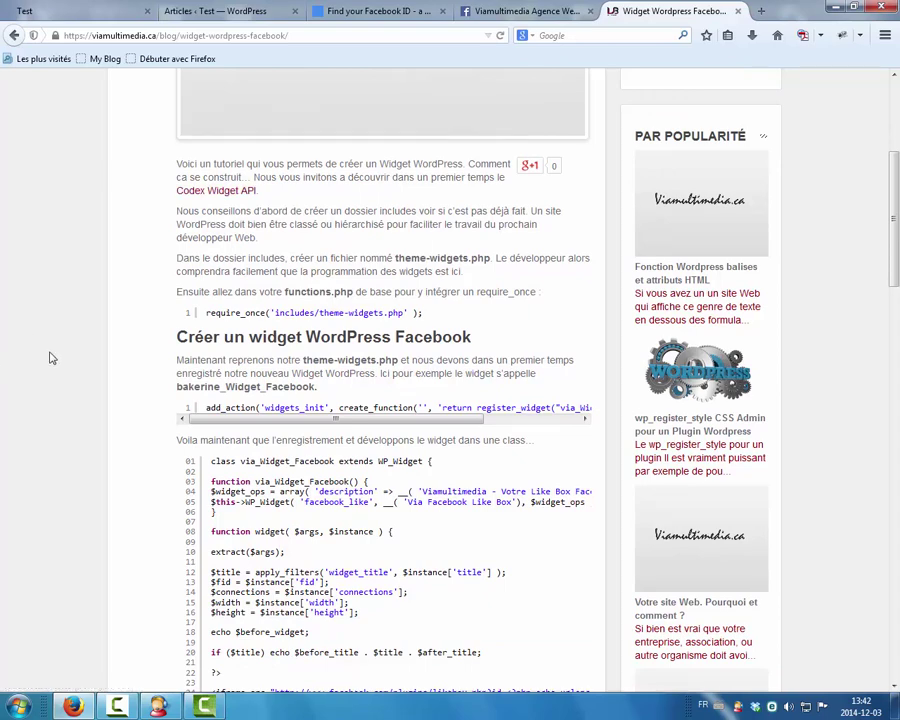
pyautogui.scroll(-1, 182, 320)
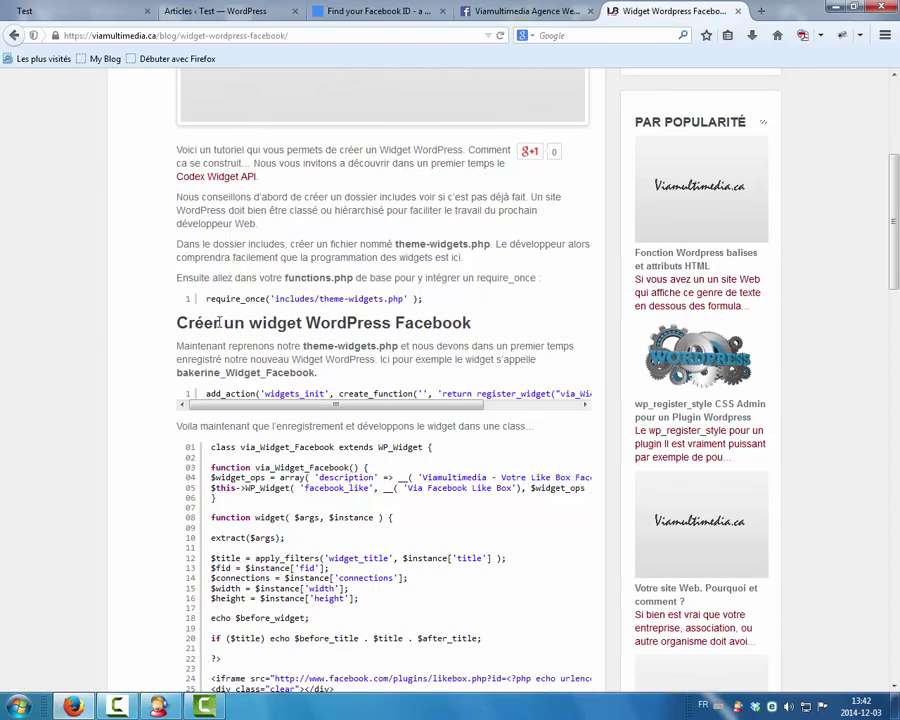
pyautogui.scroll(-2, 349, 427)
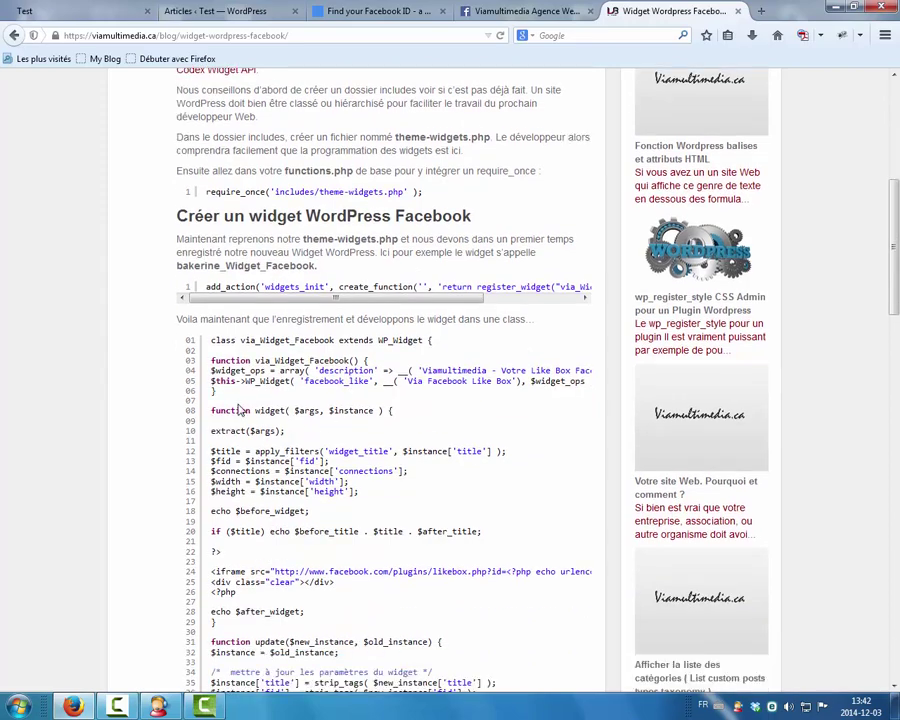
pyautogui.scroll(-1, 279, 413)
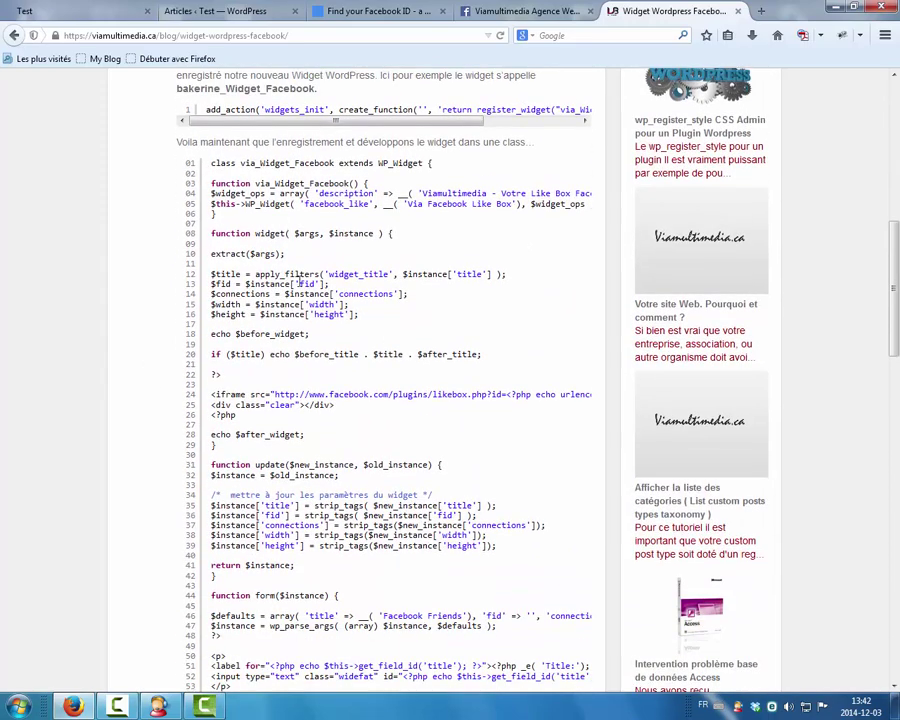
pyautogui.scroll(-3, 372, 414)
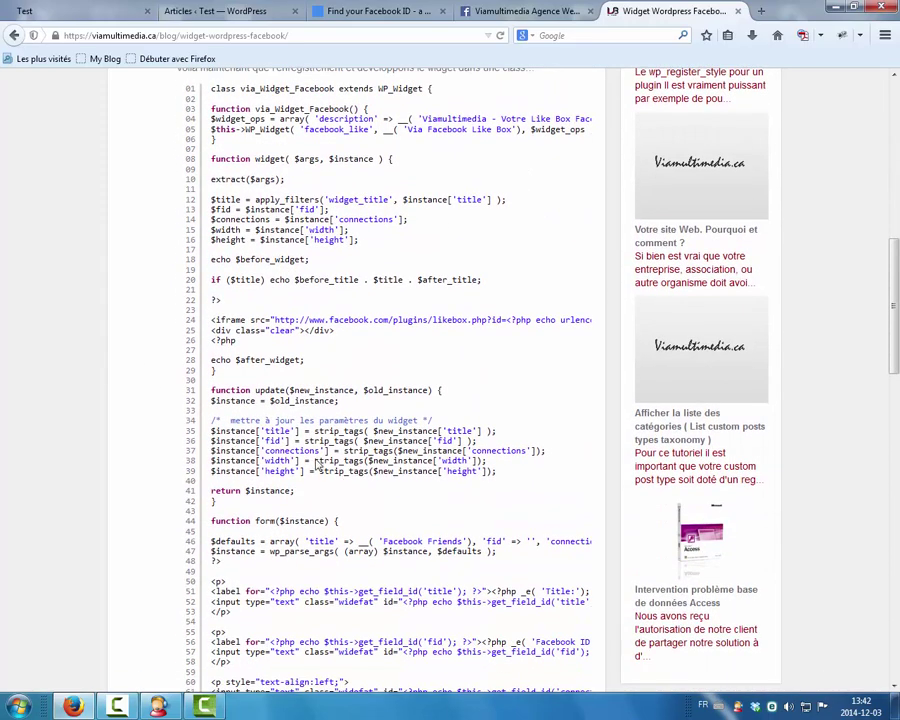
pyautogui.scroll(-3, 349, 465)
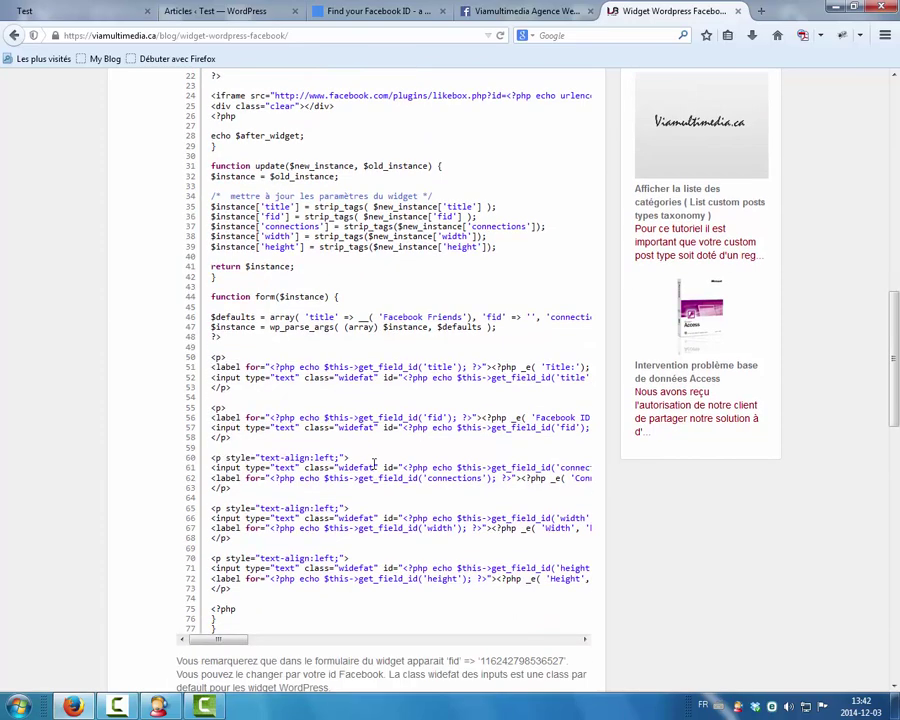
pyautogui.scroll(-2, 117, 506)
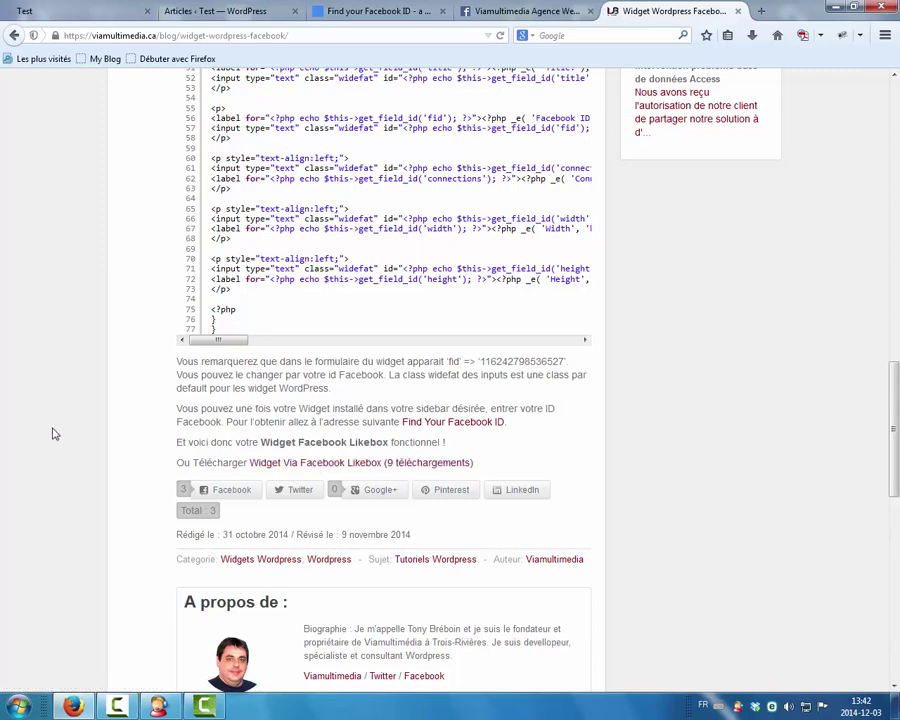
# Download via-facebook.zip from the article, open it with WinRAR and extract the via-facebook folder to the desktop
pyautogui.click(267, 465)
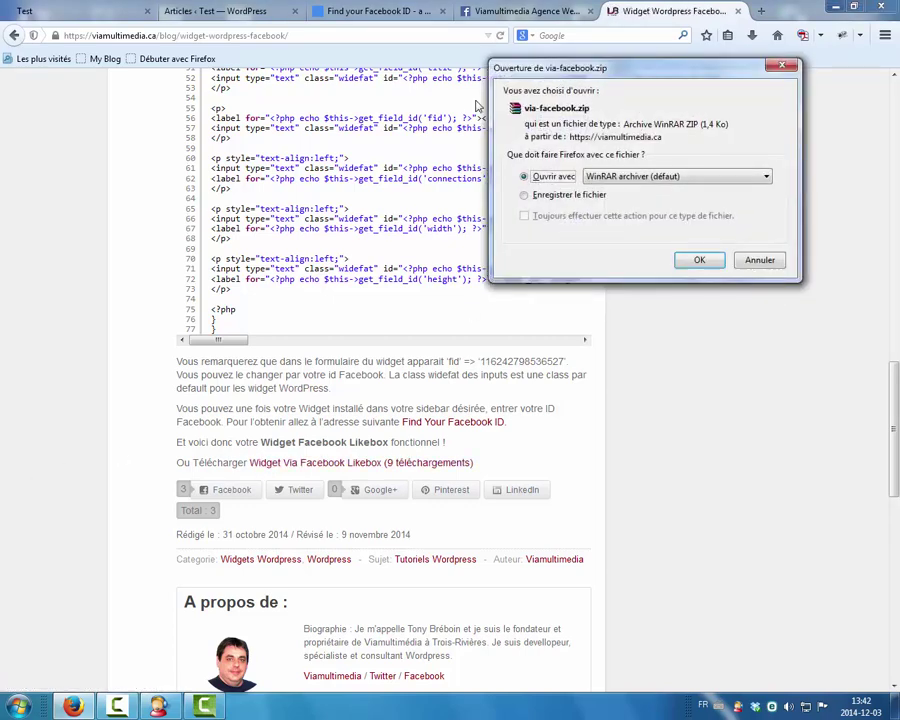
pyautogui.click(712, 262)
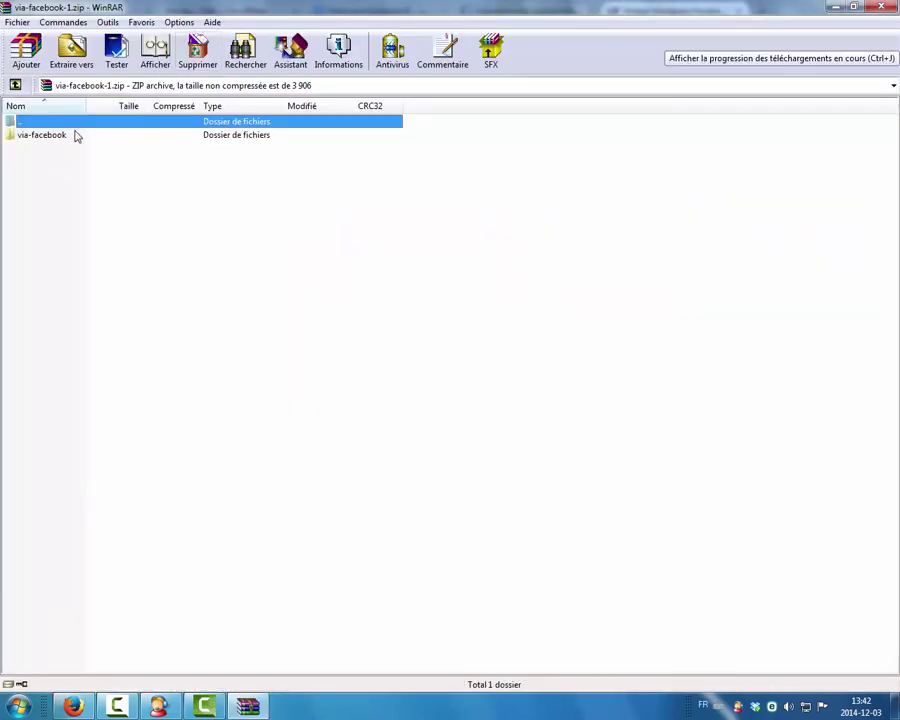
pyautogui.click(77, 135)
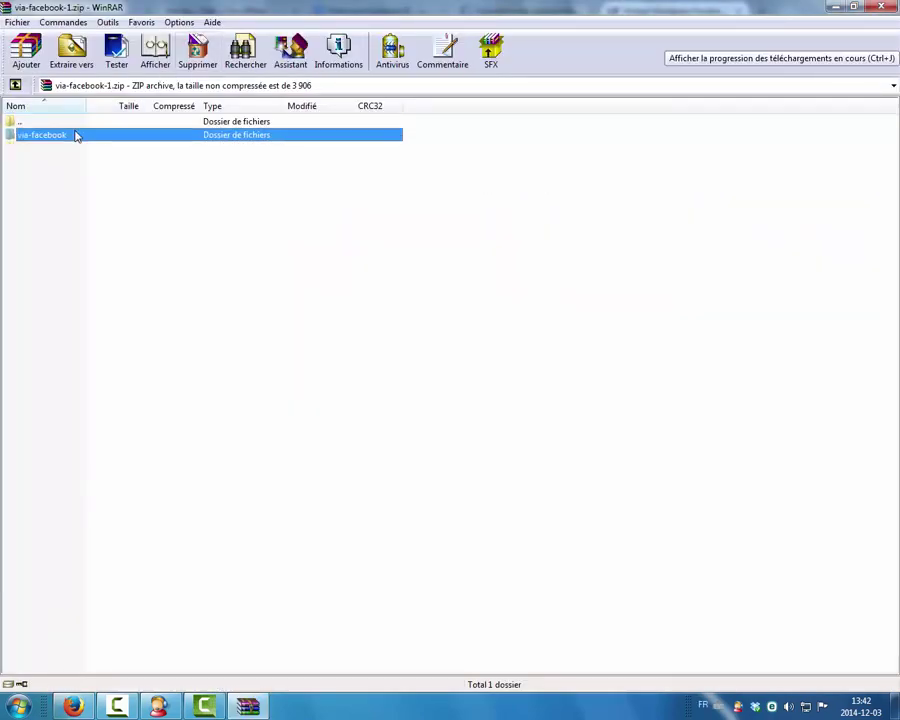
pyautogui.rightClick(77, 135)
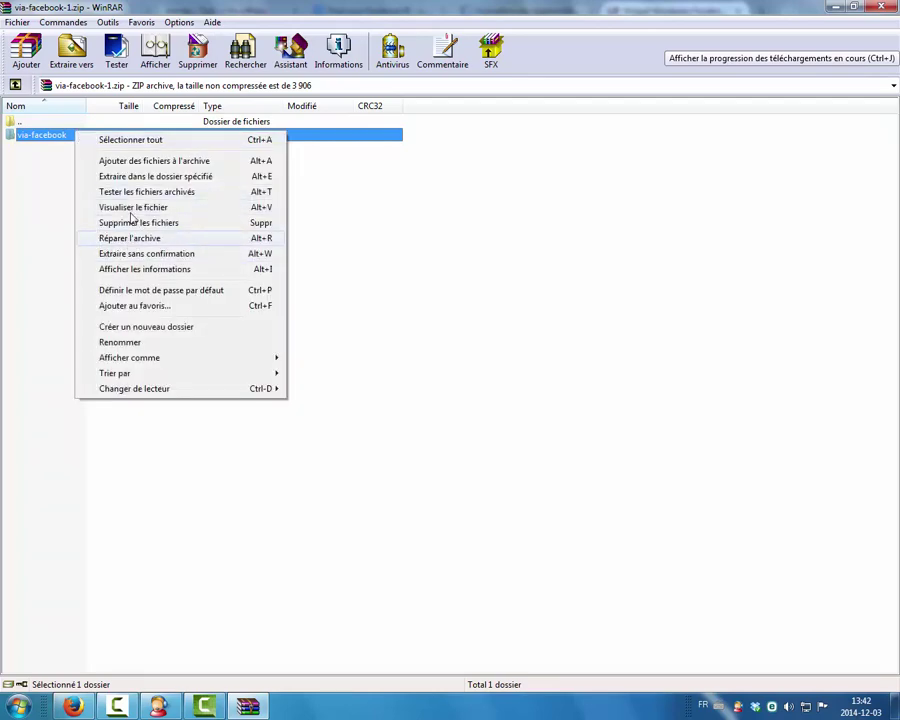
pyautogui.click(141, 177)
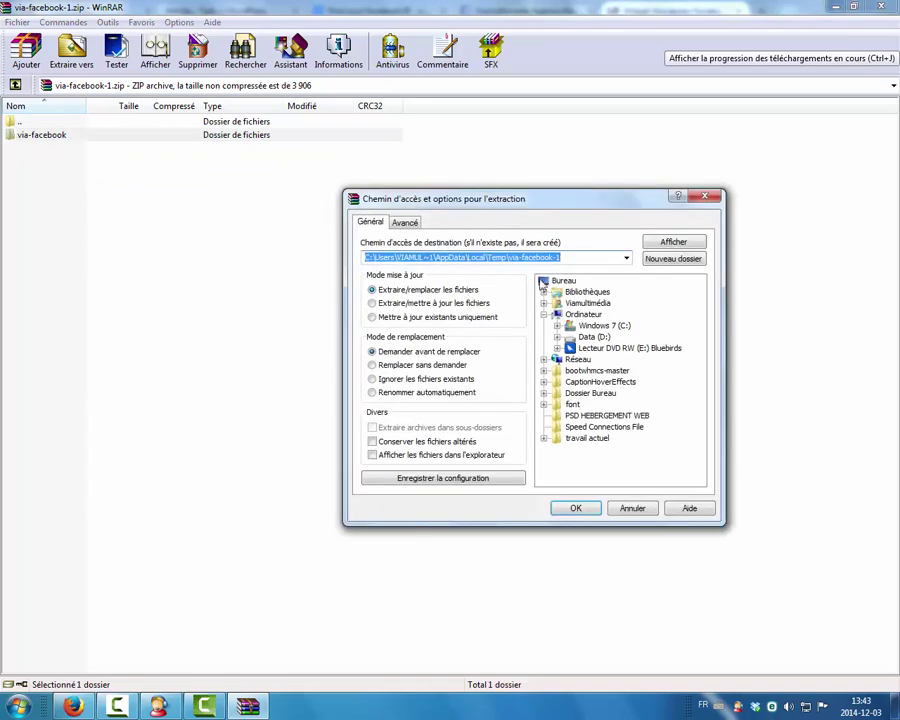
pyautogui.click(576, 508)
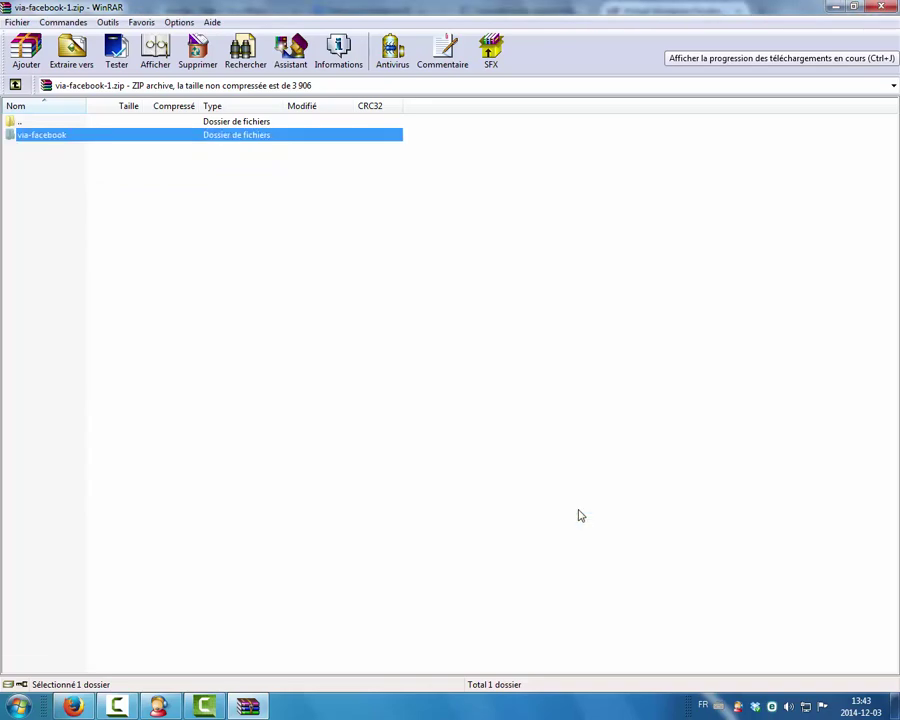
# Show the desktop and move the extracted via-facebook folder to an empty area near its center
pyautogui.click(837, 8)
pyautogui.click(834, 8)
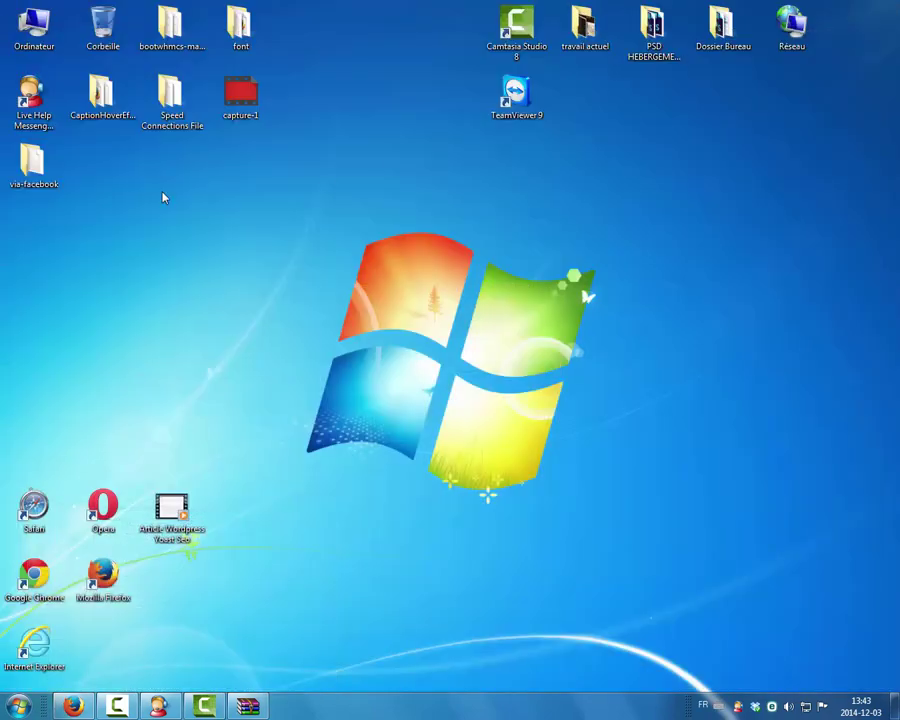
pyautogui.moveTo(33, 165); pyautogui.dragTo(312, 308)
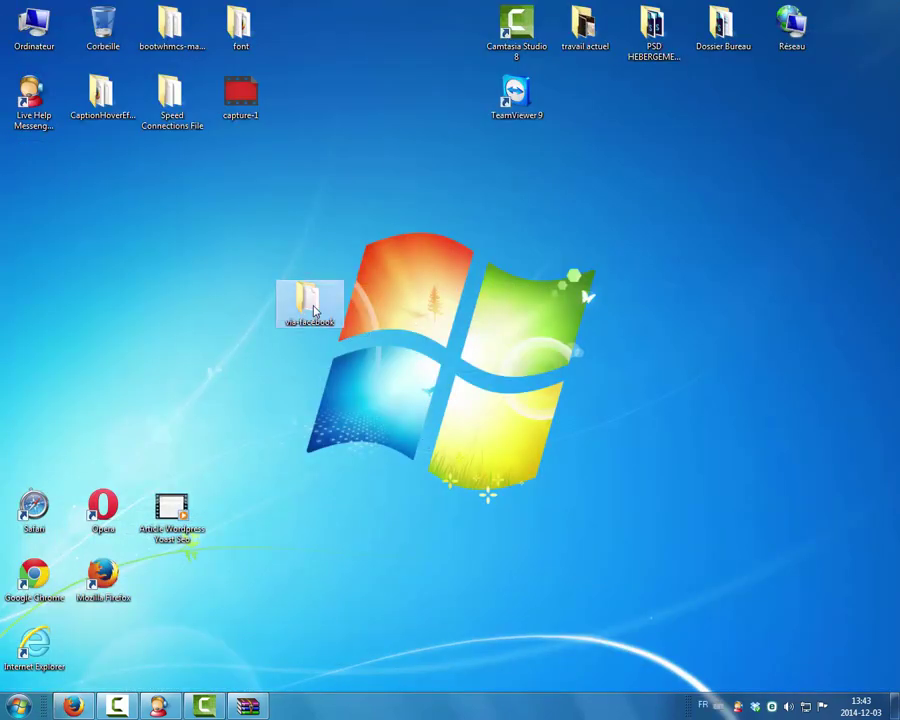
# Switch to Firefox and examine the Test site's latest articles page and sidebar alongside its WordPress admin
pyautogui.click(72, 706)
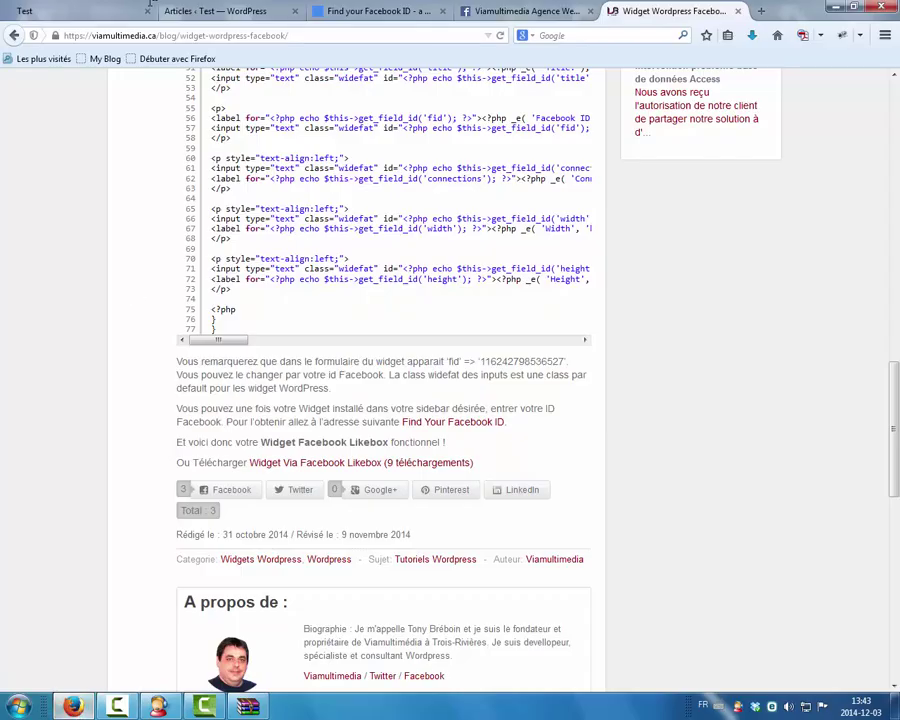
pyautogui.click(176, 10)
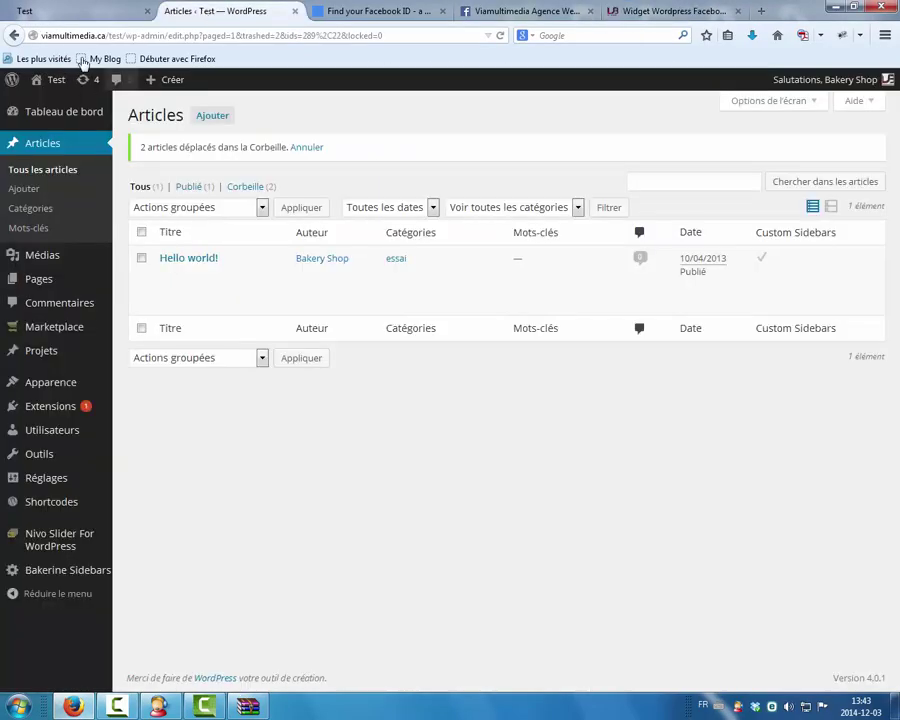
pyautogui.click(82, 6)
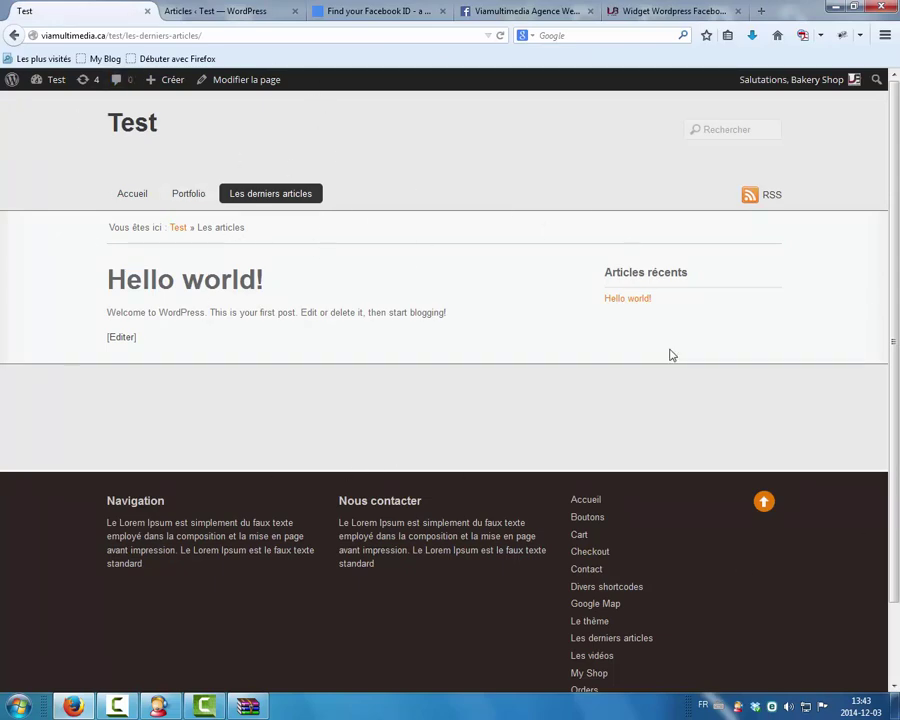
pyautogui.click(237, 10)
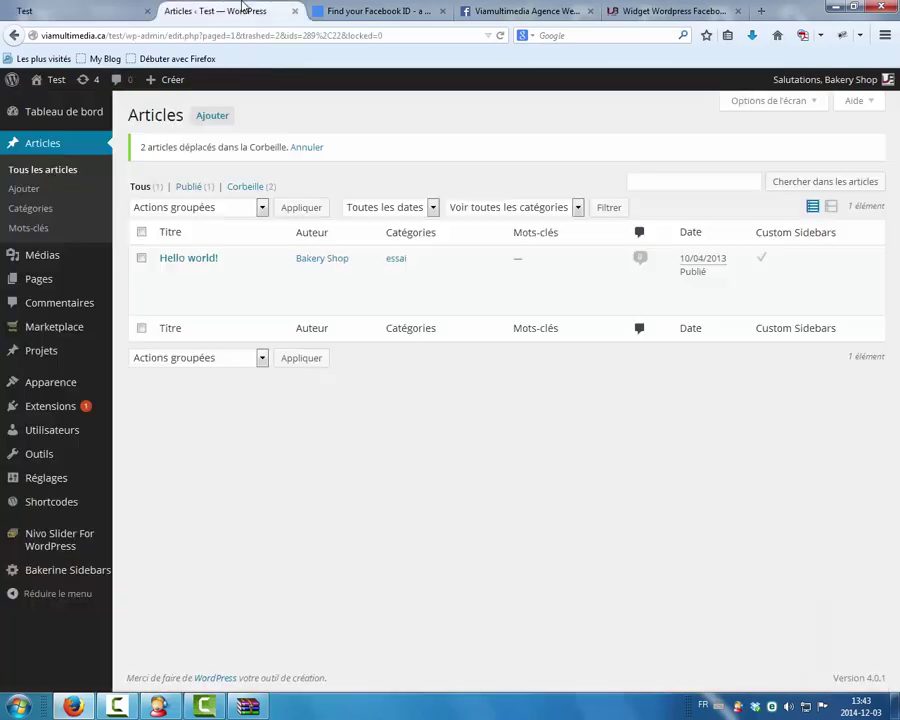
pyautogui.click(68, 8)
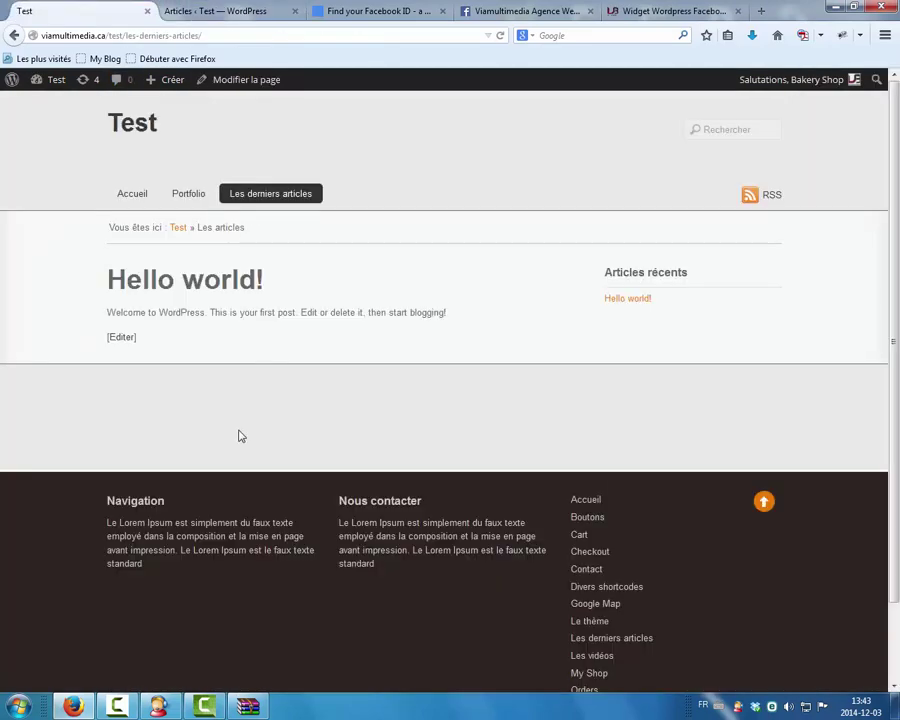
# Open the list of installed extensions in the Test site's WordPress admin
pyautogui.click(261, 10)
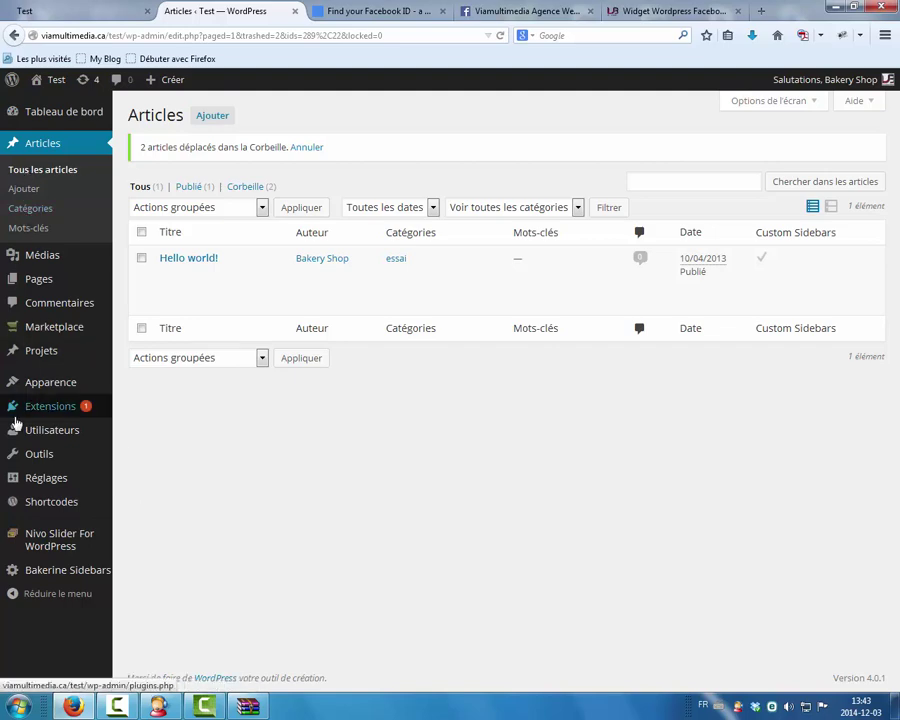
pyautogui.moveTo(15, 418)
pyautogui.click(131, 419)
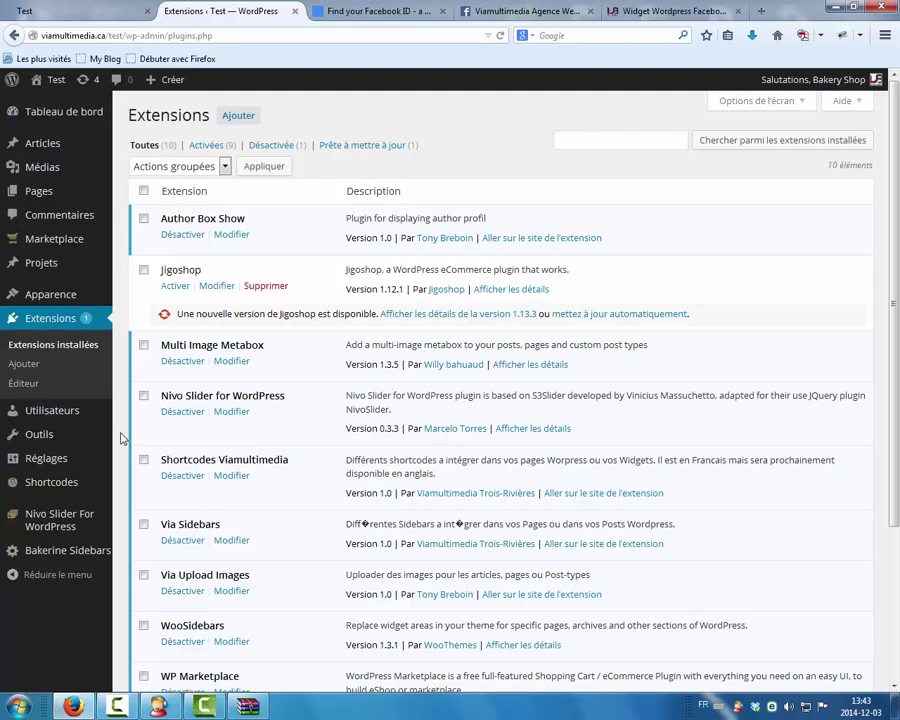
# Check the via-facebook folder on the desktop and review the full list of installed extensions in Firefox
pyautogui.click(835, 7)
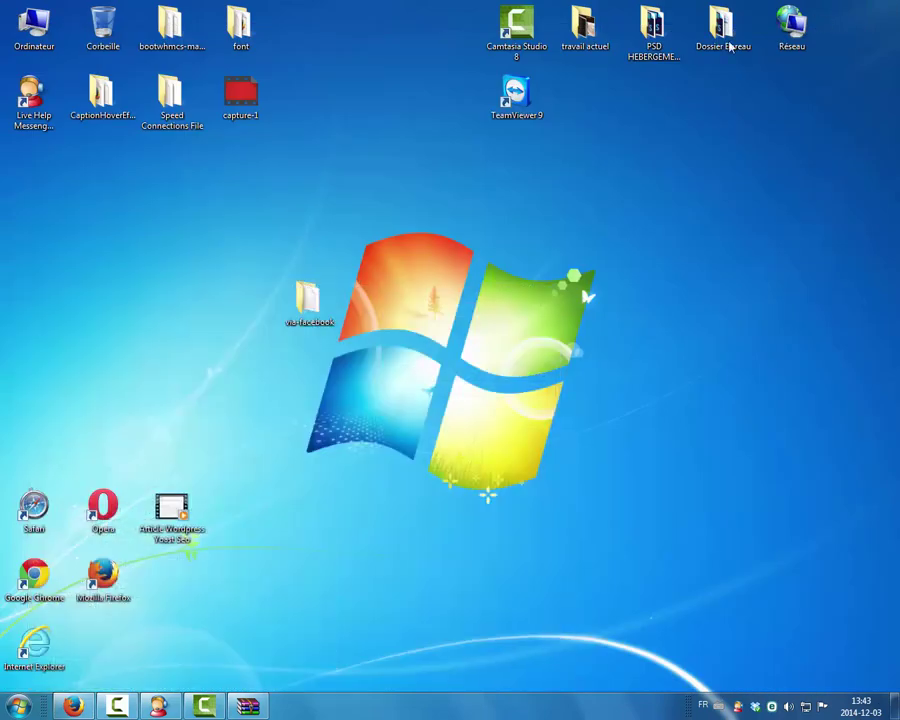
pyautogui.click(307, 302)
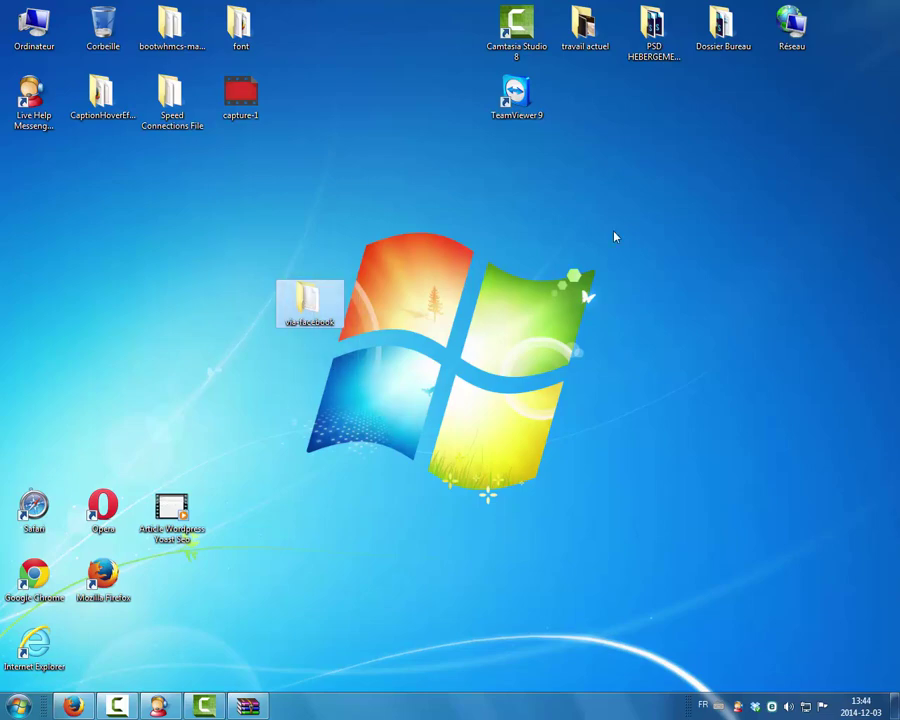
pyautogui.click(90, 657)
pyautogui.click(72, 706)
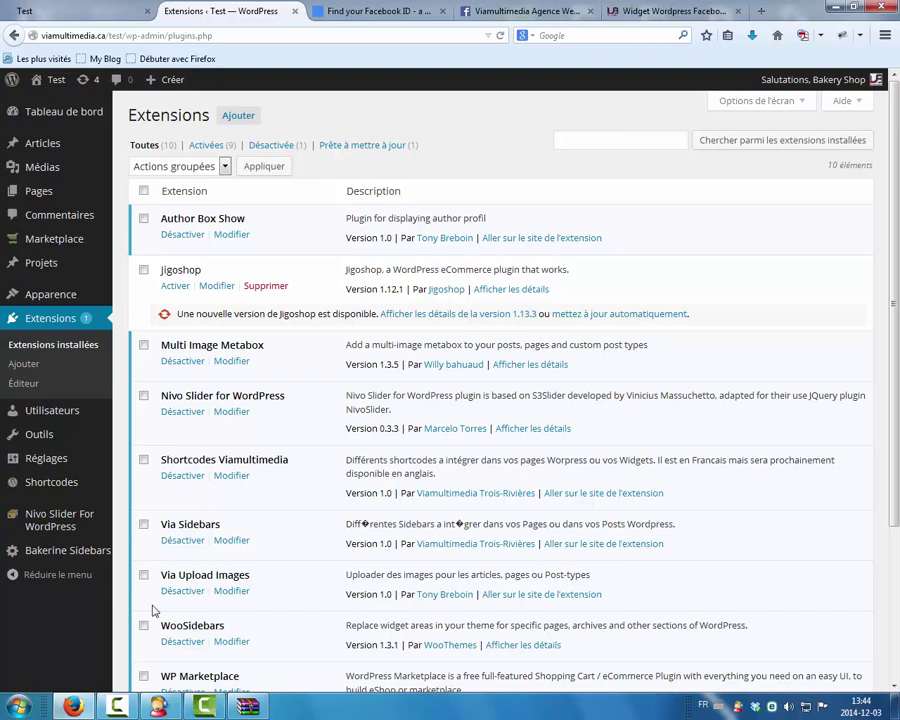
pyautogui.scroll(-3, 155, 482)
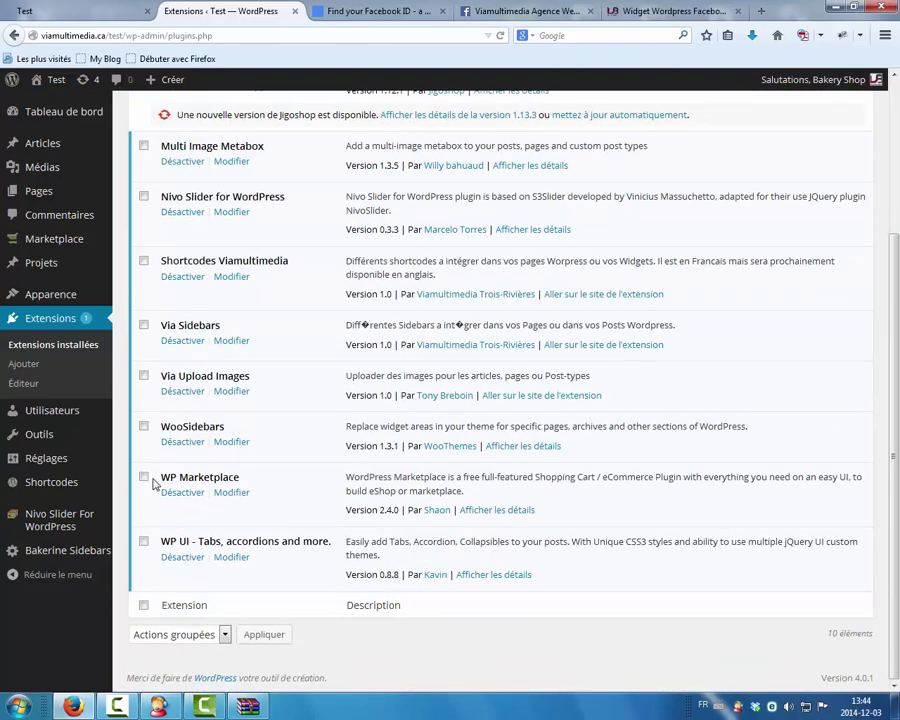
pyautogui.scroll(3, 140, 484)
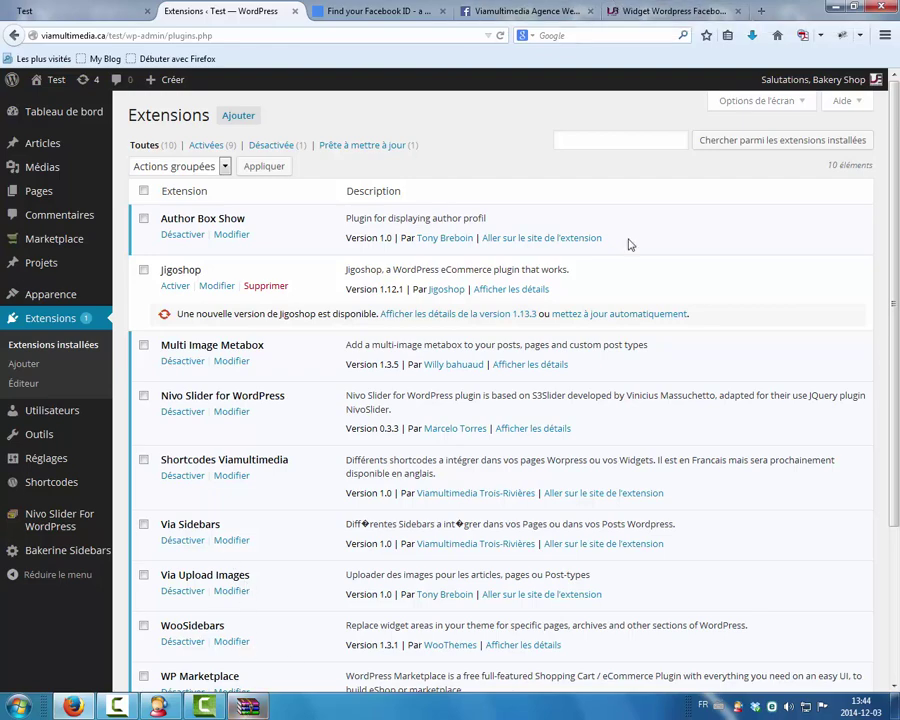
# Show the desktop and compress the via-facebook folder into a ZIP archive
pyautogui.click(843, 8)
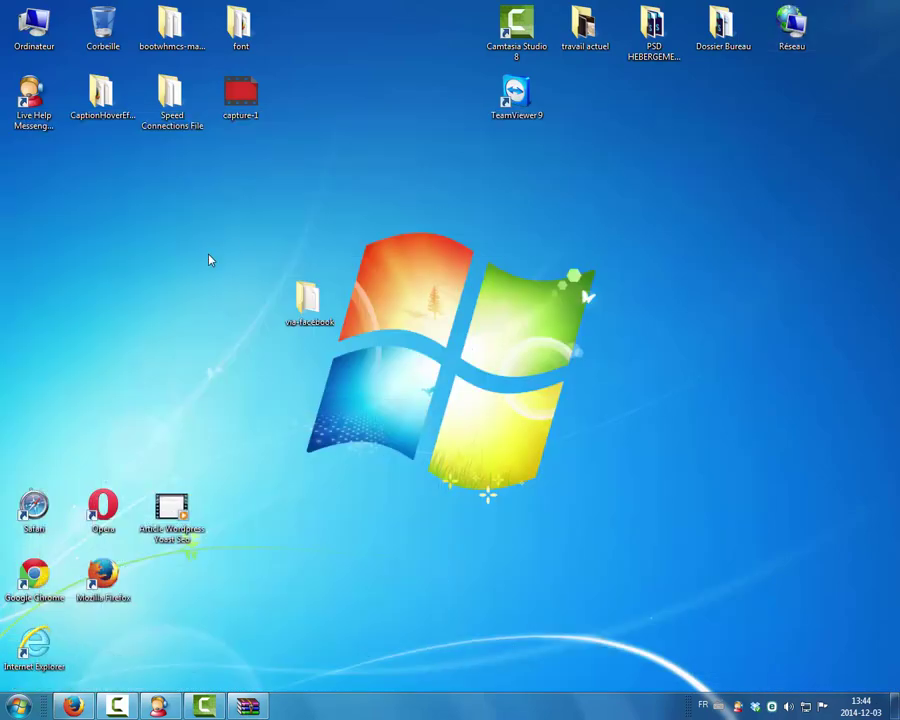
pyautogui.rightClick(306, 310)
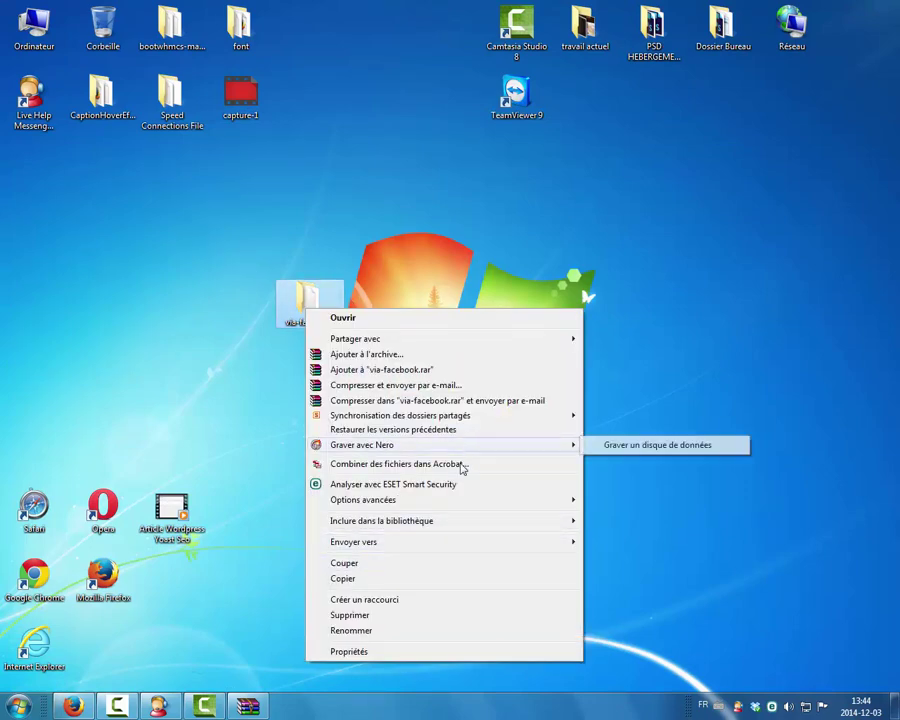
pyautogui.moveTo(455, 549)
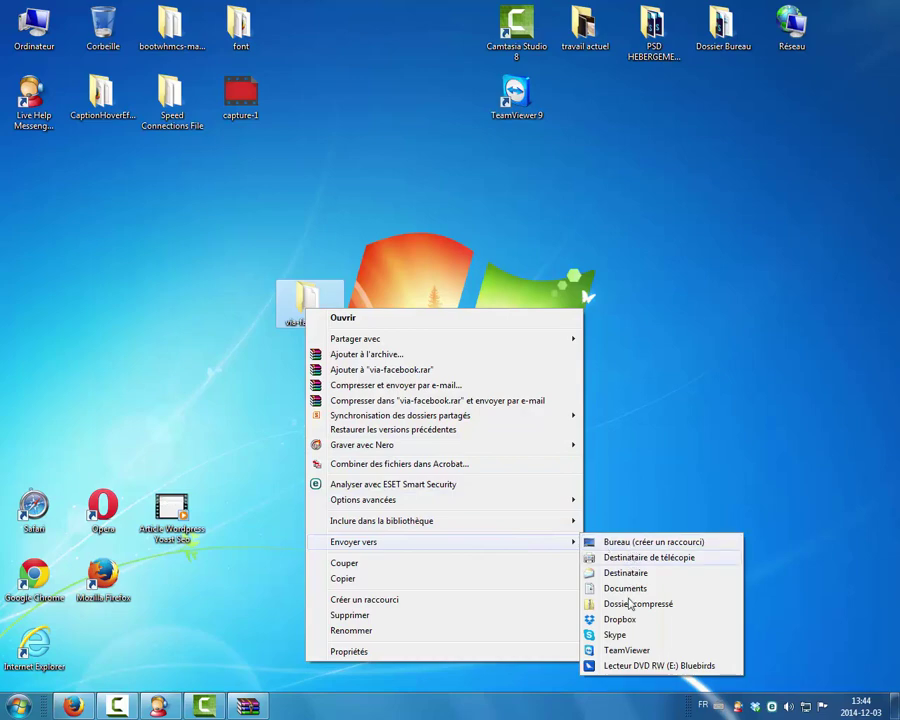
pyautogui.click(600, 604)
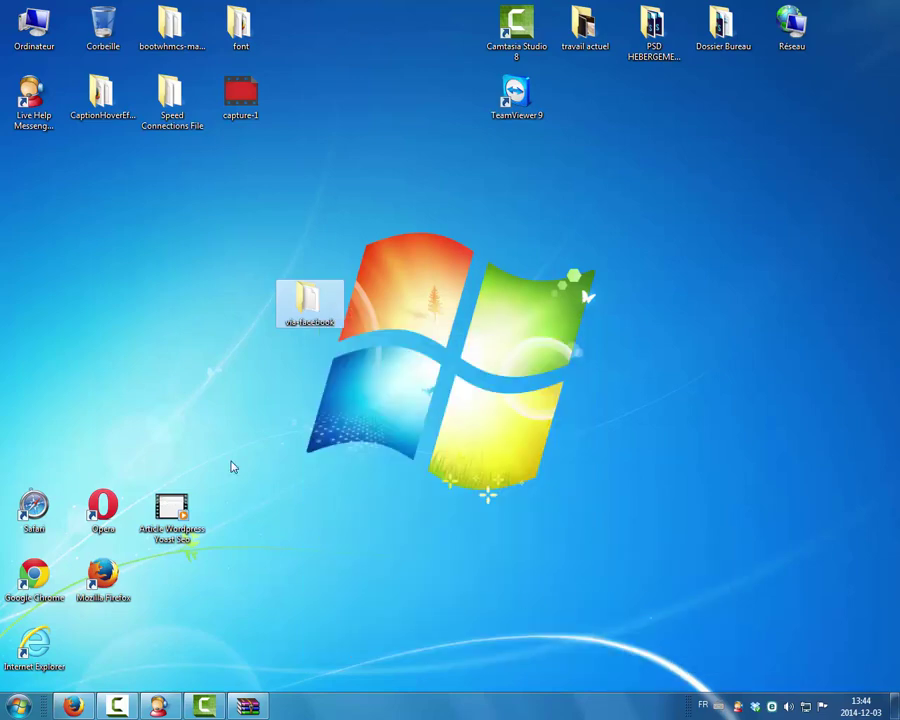
# Move the new via-facebook archive to an empty area of the desktop and put the original folder in the recycle bin
pyautogui.click(27, 168)
pyautogui.moveTo(27, 168); pyautogui.dragTo(97, 307)
pyautogui.moveTo(309, 305); pyautogui.dragTo(103, 28)
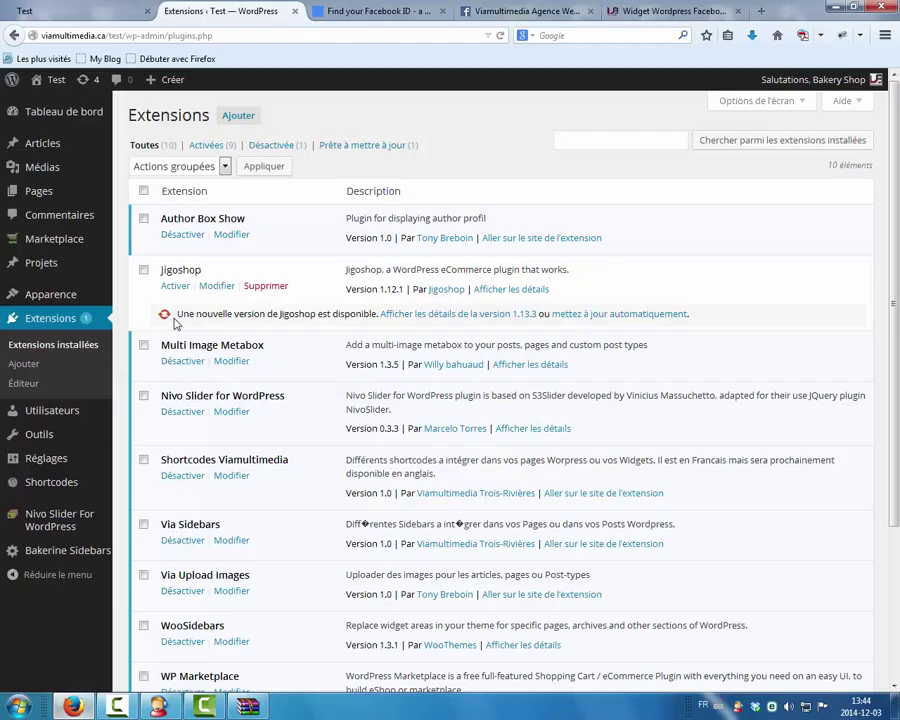
# In the Test site's WordPress admin in Firefox, upload via-facebook.zip from the desktop as a new extension and install it
pyautogui.click(241, 118)
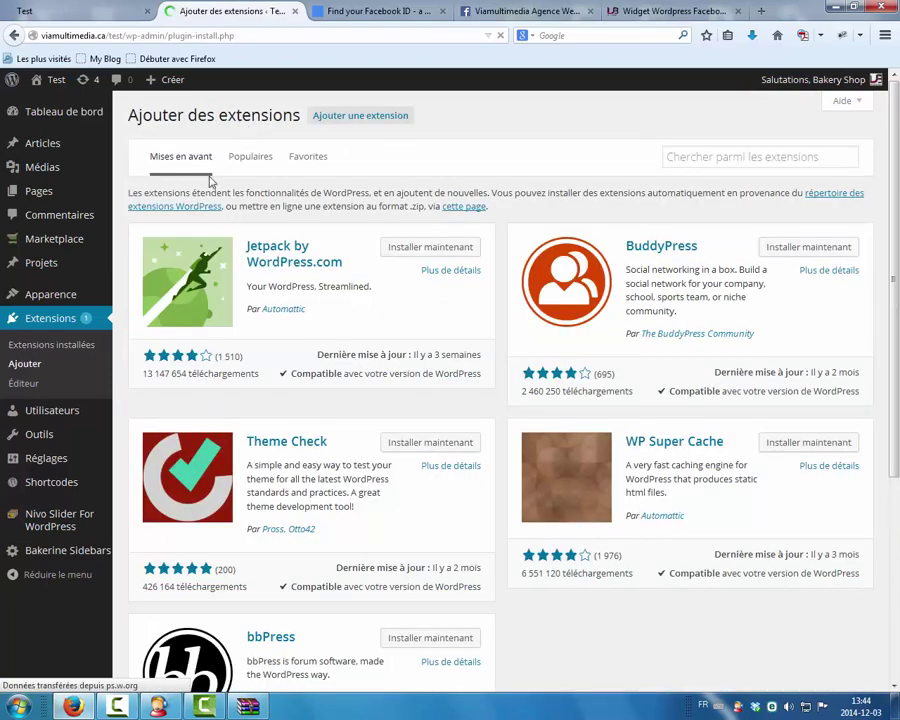
pyautogui.click(369, 116)
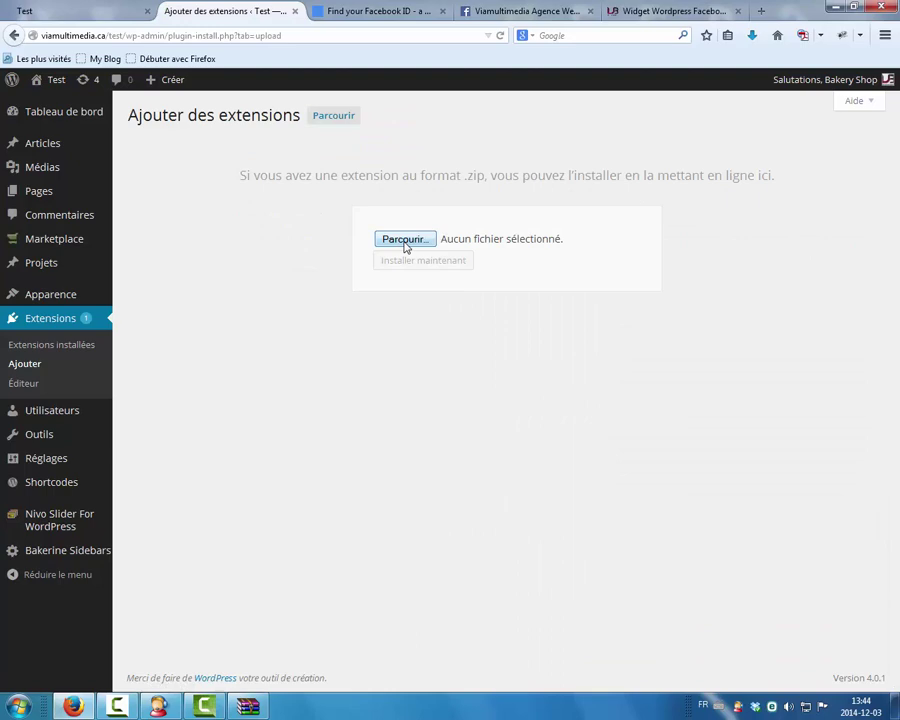
pyautogui.click(405, 241)
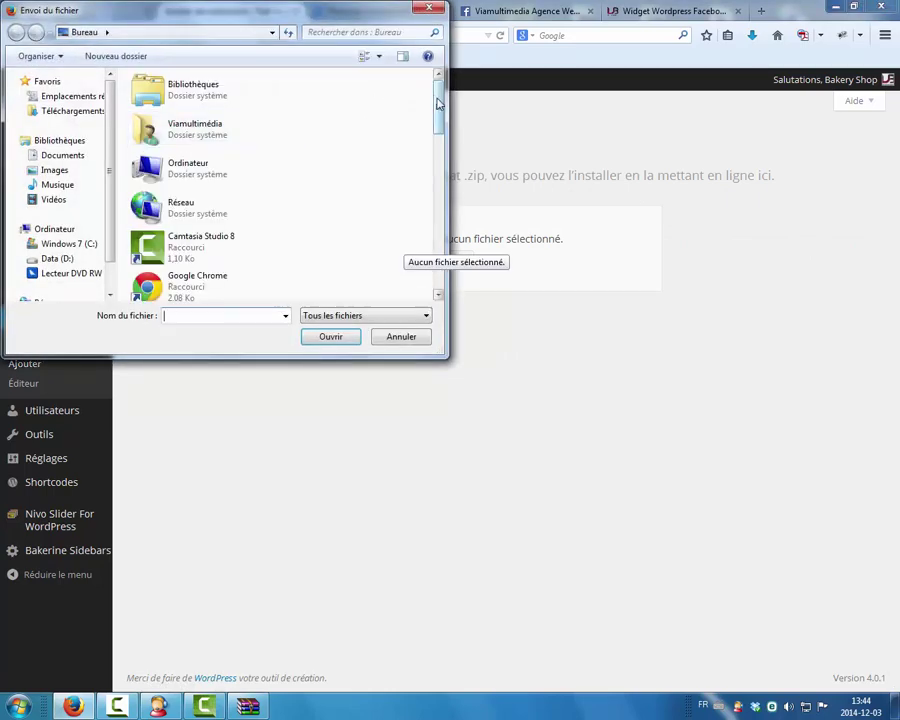
pyautogui.scroll(-5, 418, 263)
pyautogui.click(211, 281)
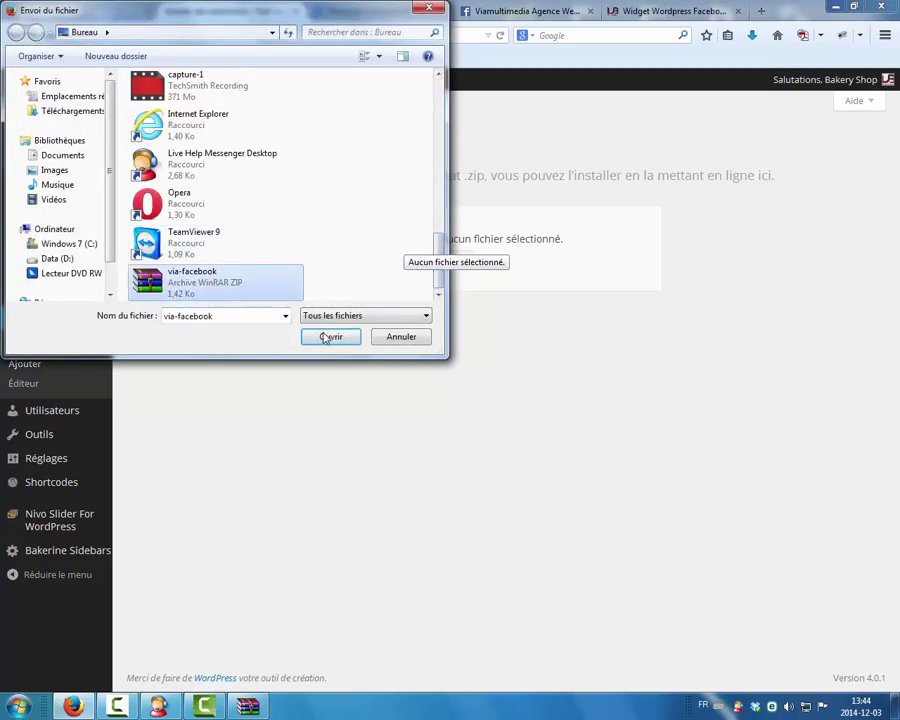
pyautogui.click(331, 337)
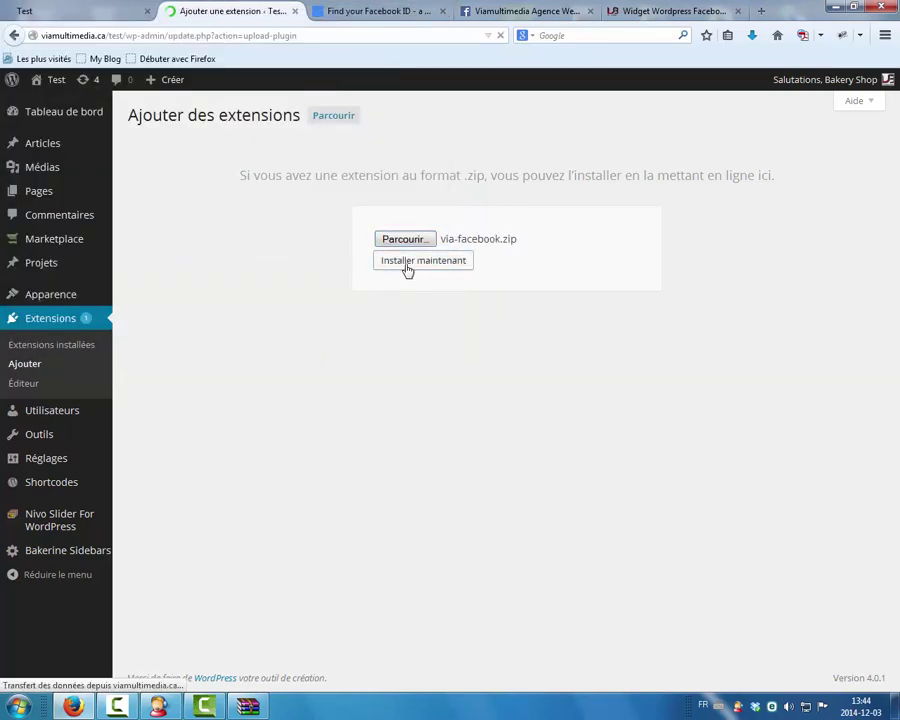
# Activate the installed extension and check the description of Widget Via Facebook in the extensions list
pyautogui.click(161, 213)
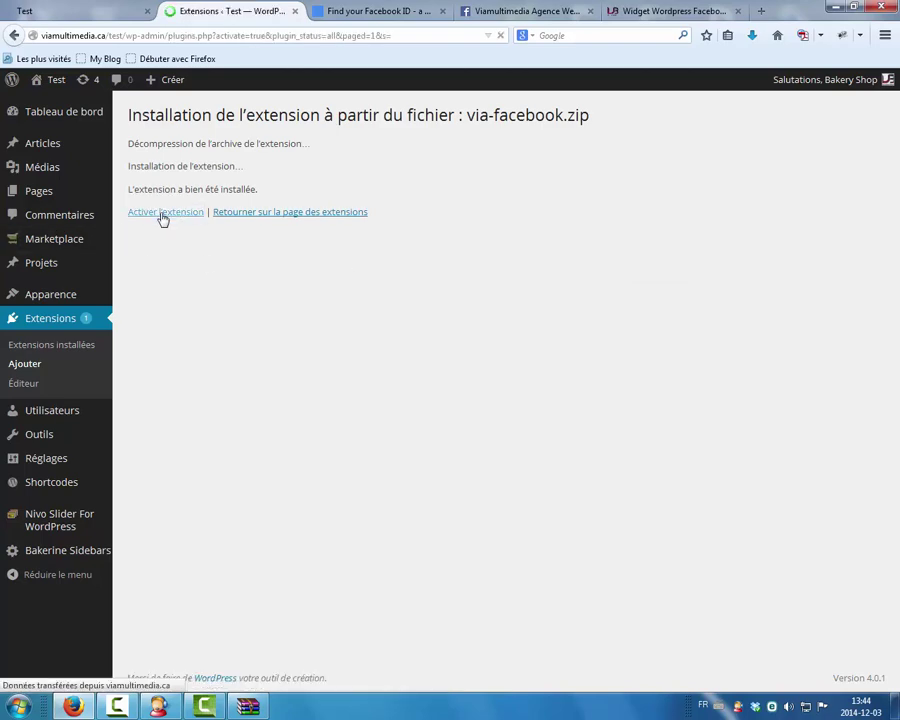
pyautogui.scroll(-5, 138, 293)
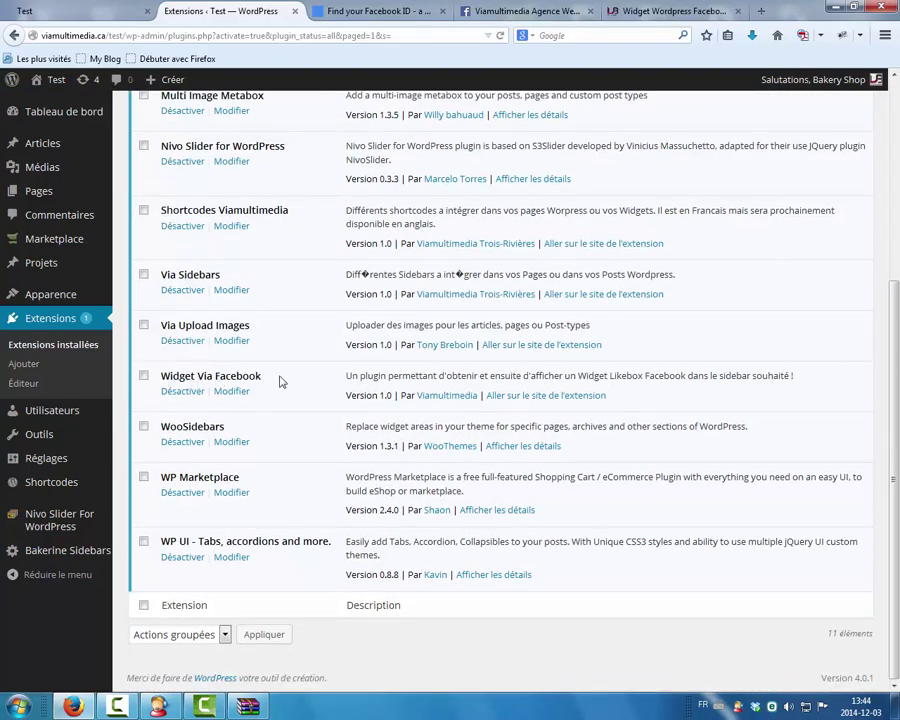
pyautogui.moveTo(438, 378); pyautogui.dragTo(790, 378)
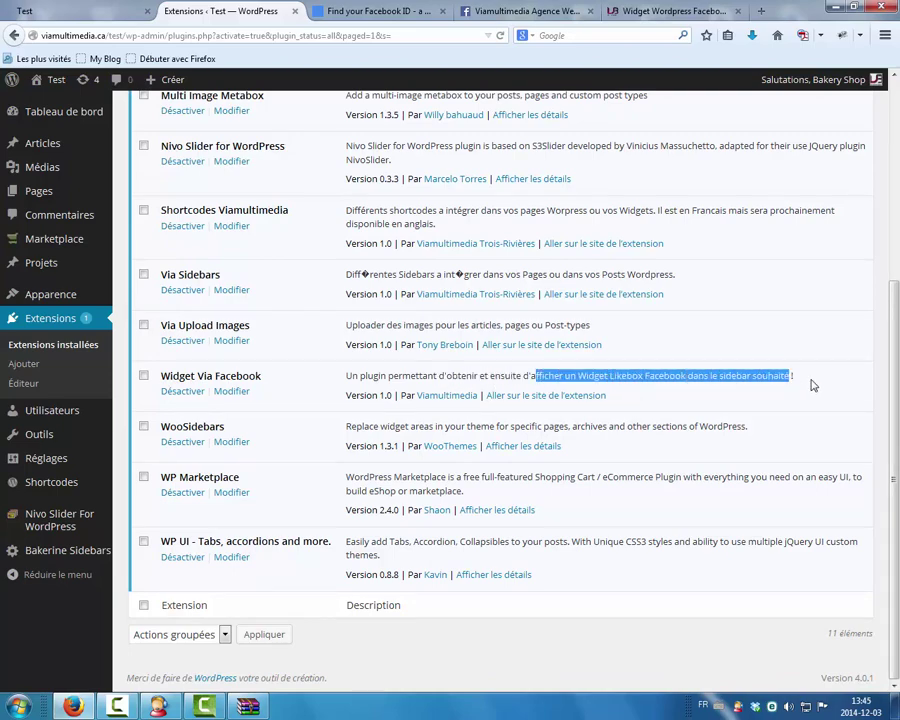
pyautogui.click(812, 385)
pyautogui.doubleClick(810, 382)
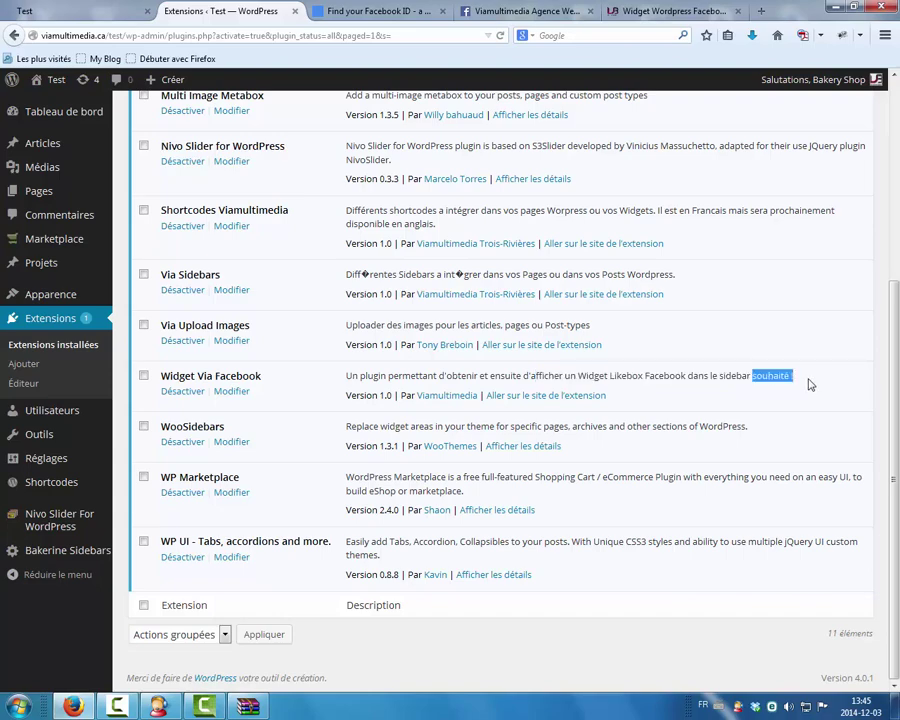
pyautogui.click(810, 385)
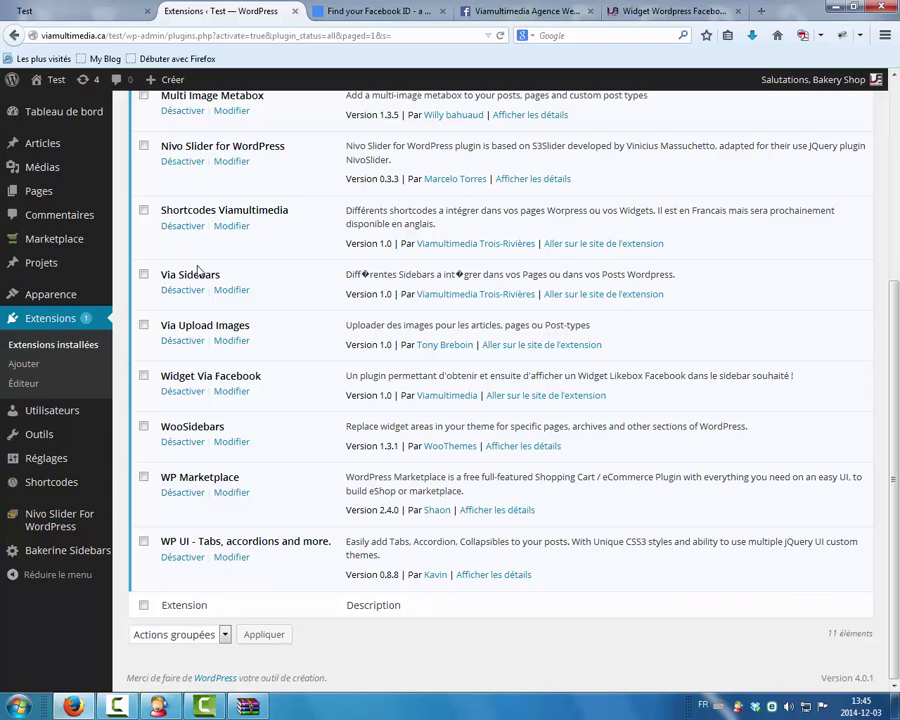
# Go to the Widgets page and show the sidebar choices for the Via Facebook Like Box widget
pyautogui.moveTo(48, 294)
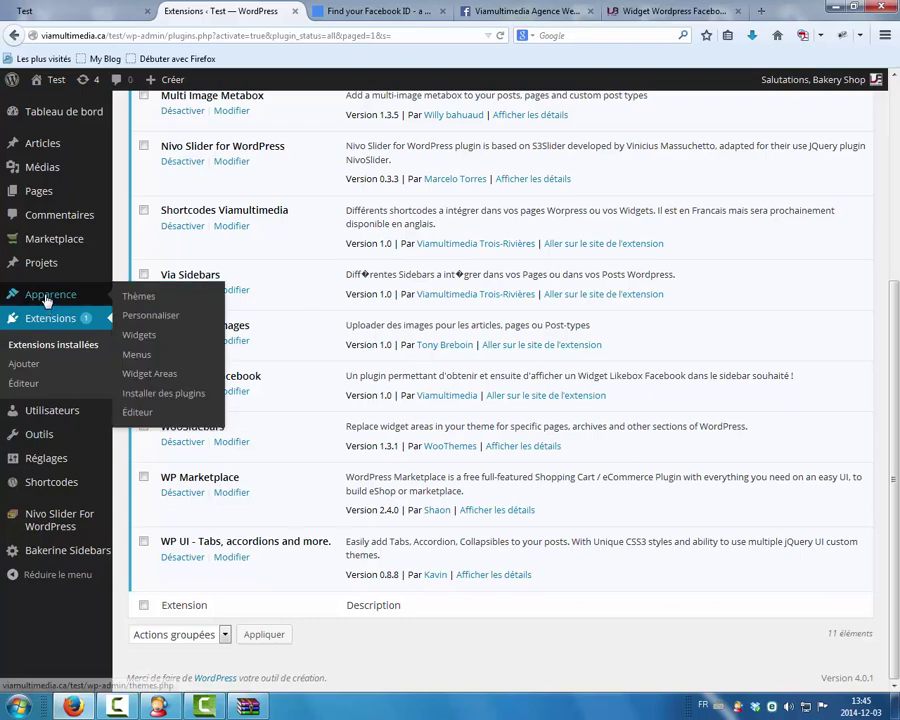
pyautogui.click(157, 335)
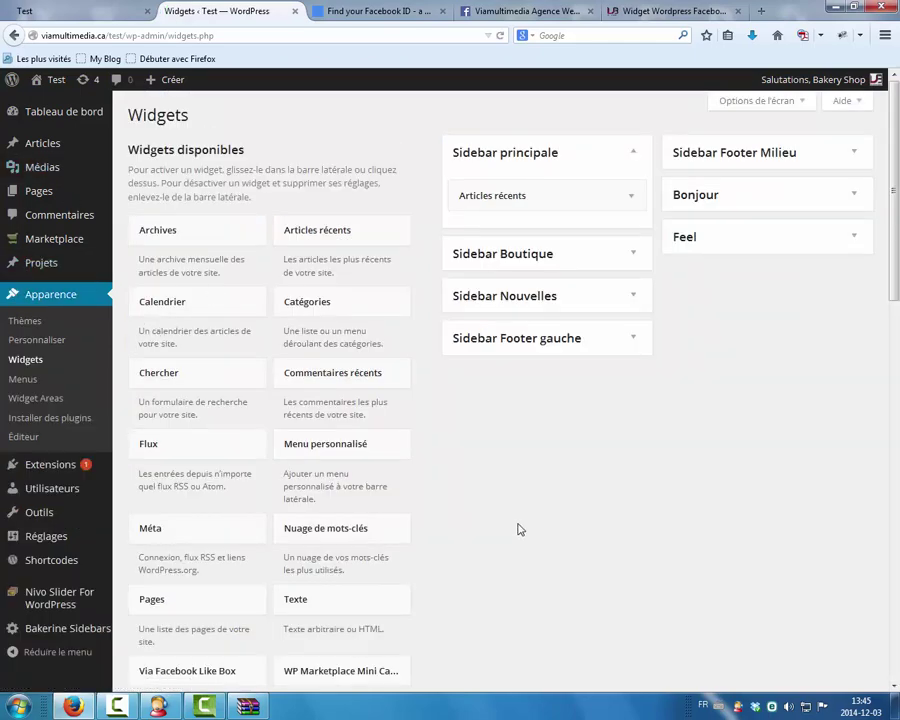
pyautogui.scroll(-2, 450, 516)
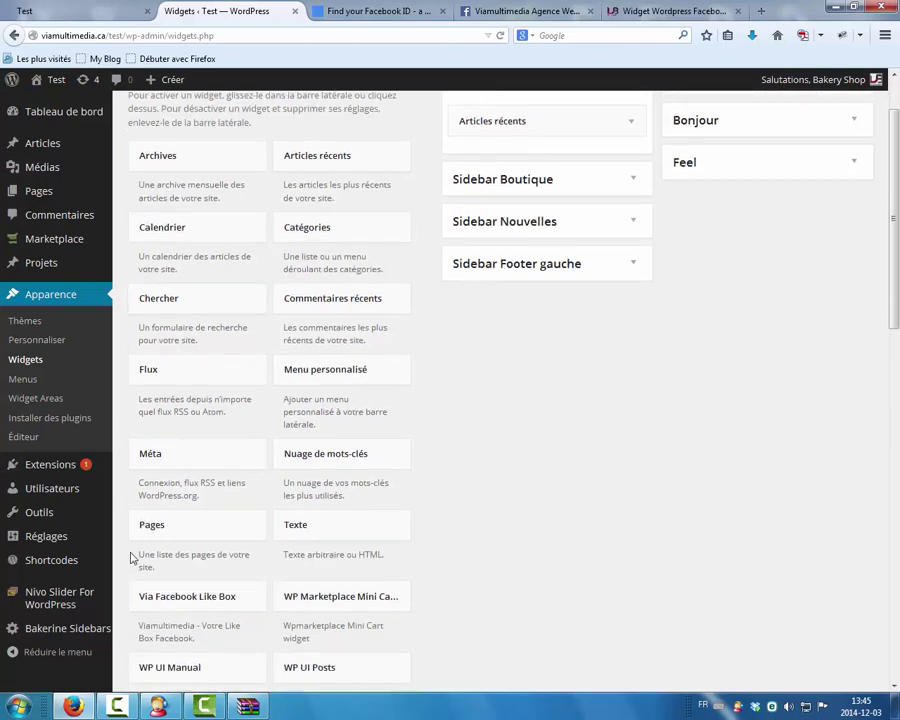
pyautogui.scroll(-4, 200, 430)
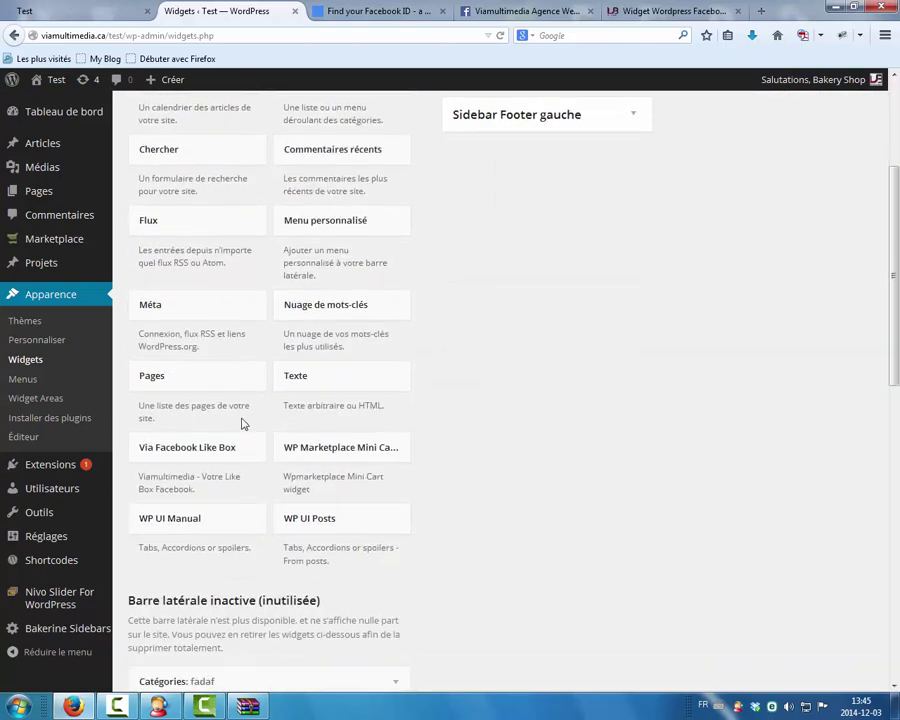
pyautogui.click(186, 452)
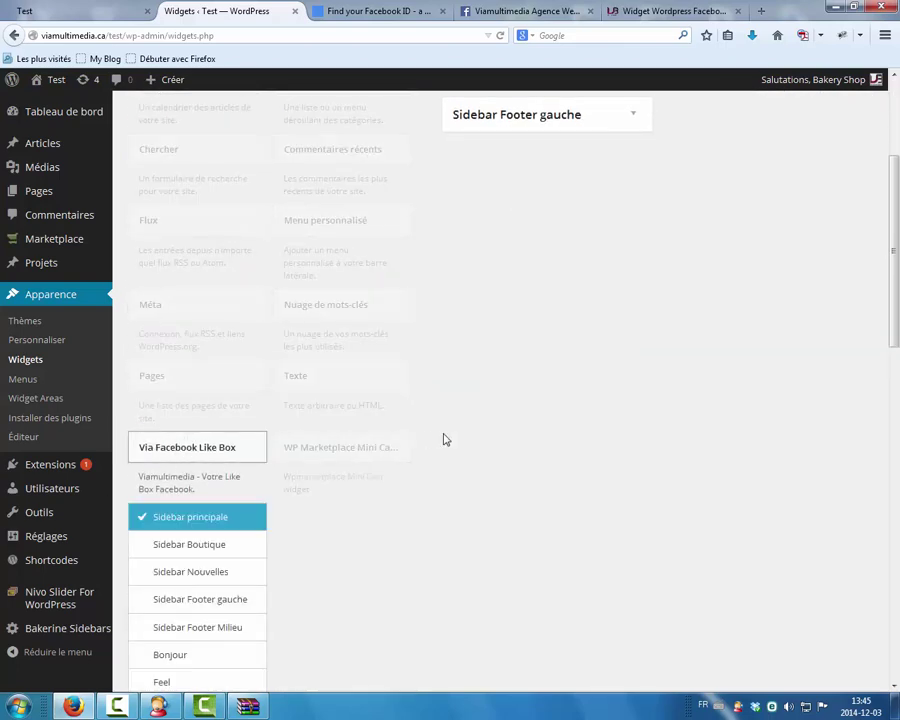
# Compare the Test site's latest articles page with the widget areas, including the contents of Sidebar principale and the sidebar choices
pyautogui.click(92, 12)
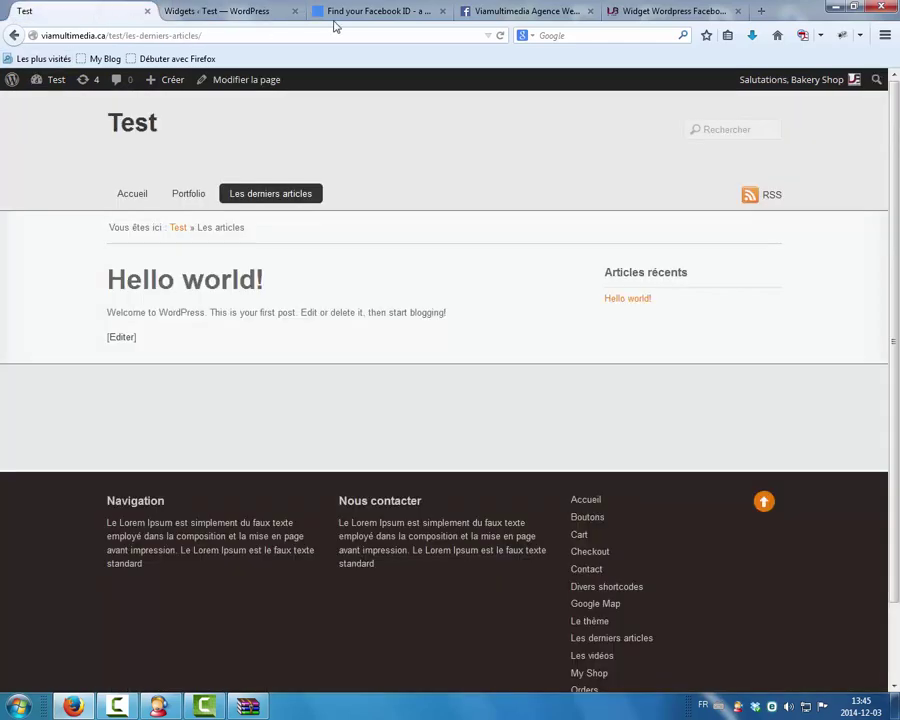
pyautogui.click(230, 12)
pyautogui.scroll(5, 630, 305)
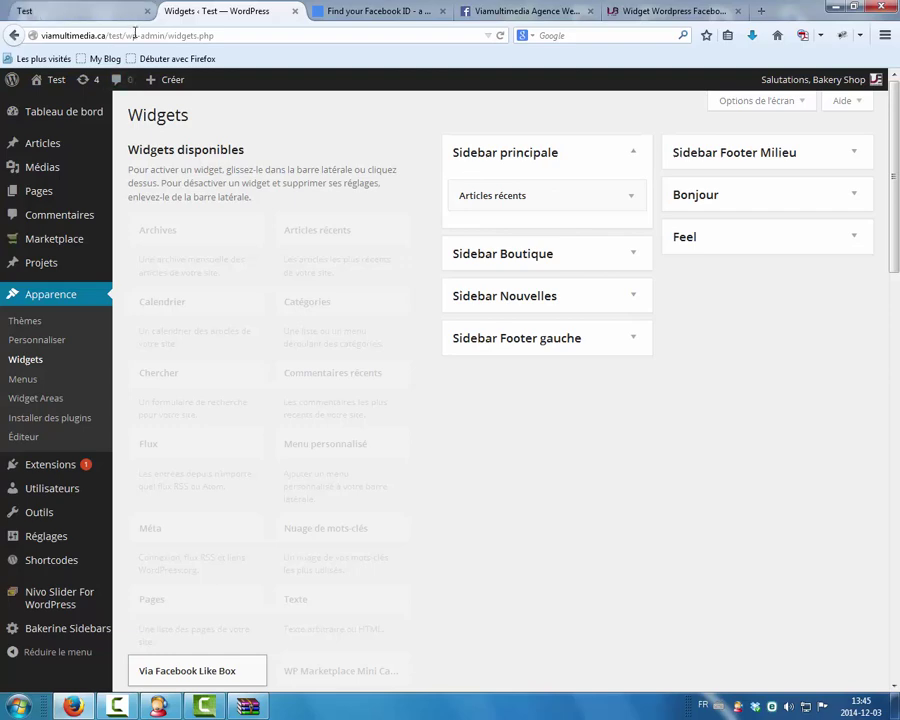
pyautogui.click(54, 8)
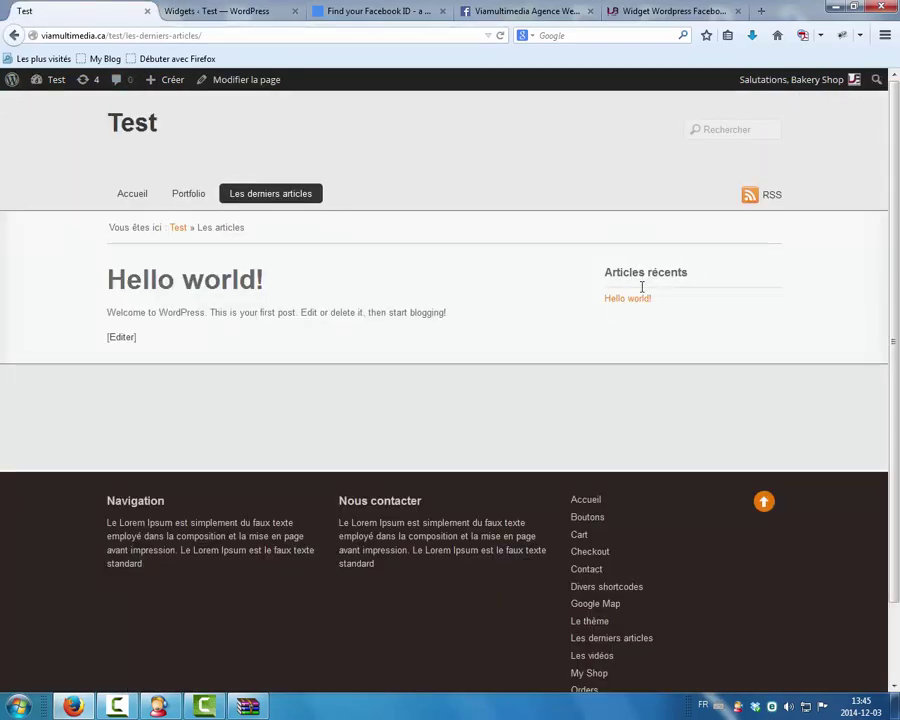
pyautogui.click(216, 11)
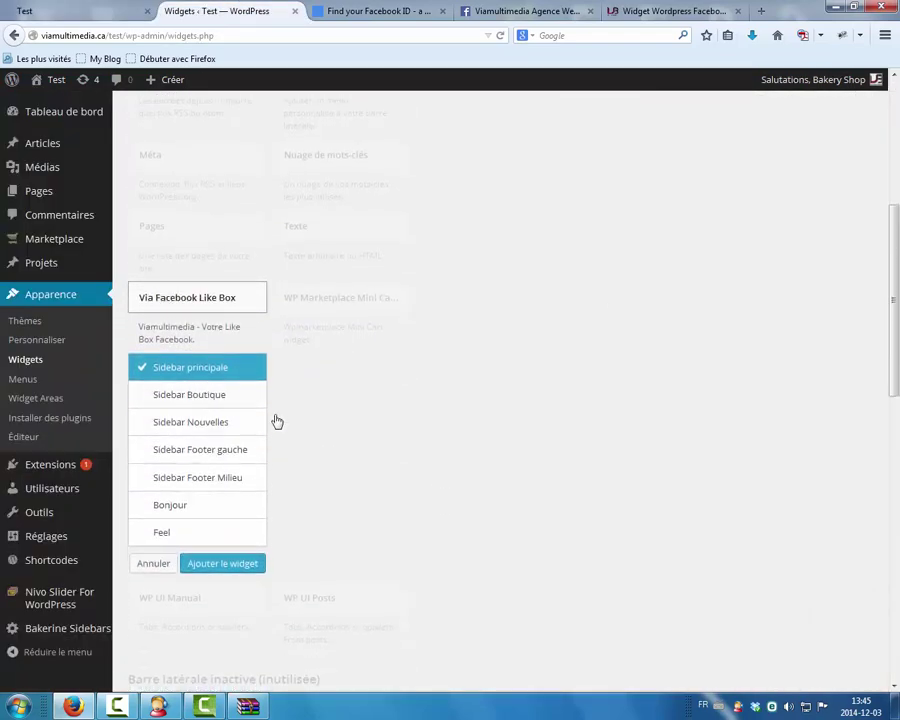
pyautogui.scroll(2, 313, 438)
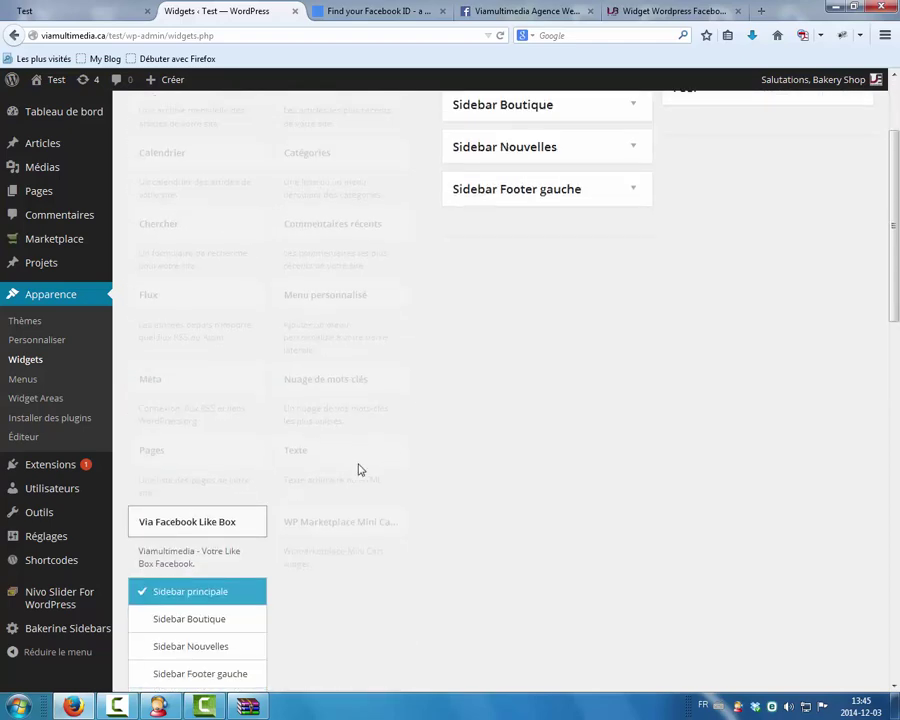
pyautogui.scroll(-2, 360, 470)
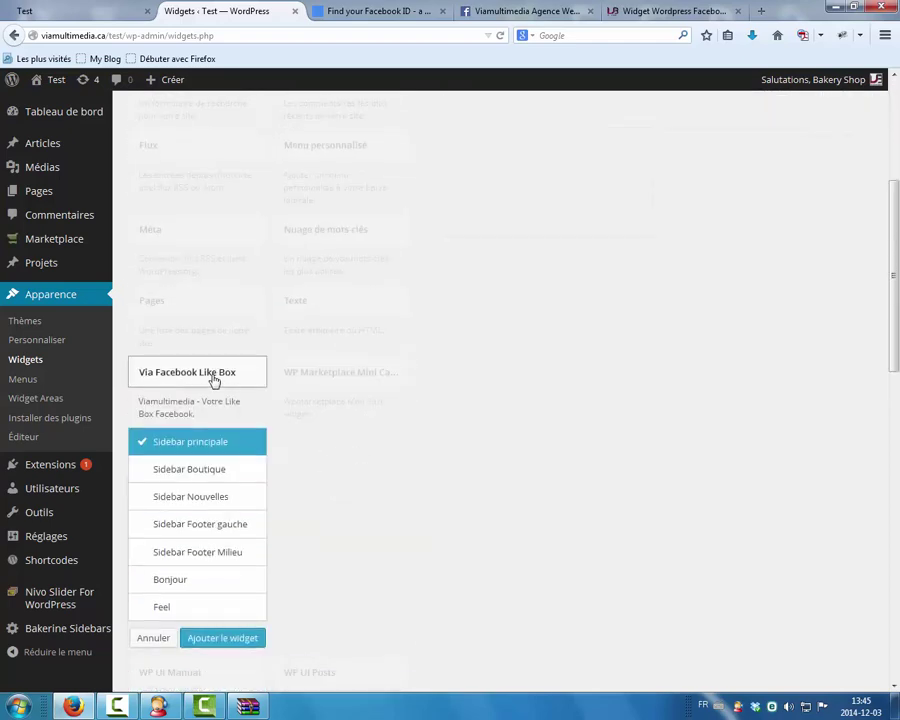
pyautogui.scroll(3, 459, 437)
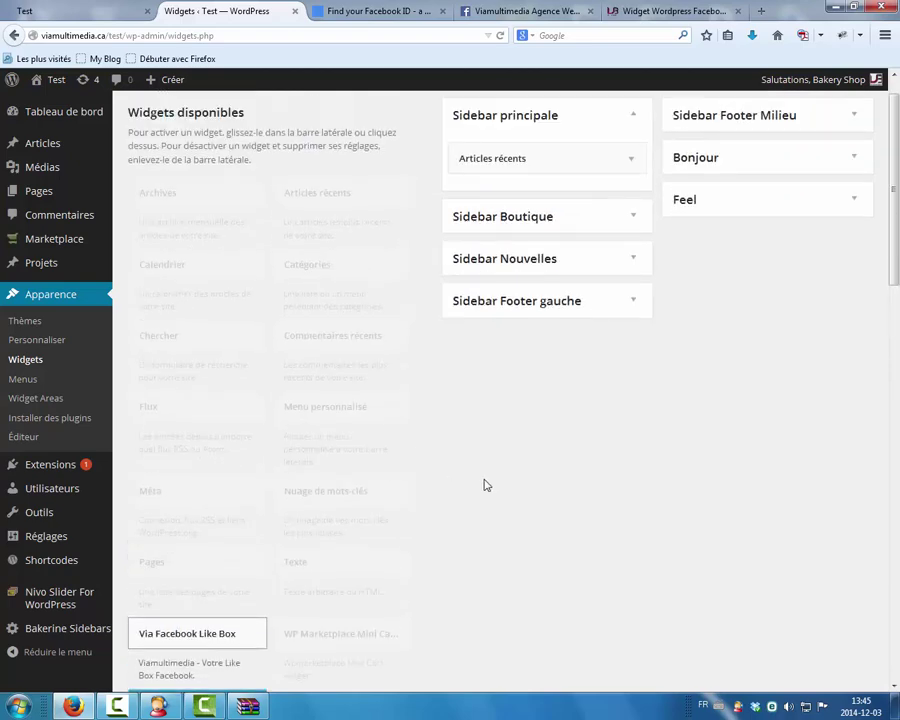
pyautogui.click(170, 633)
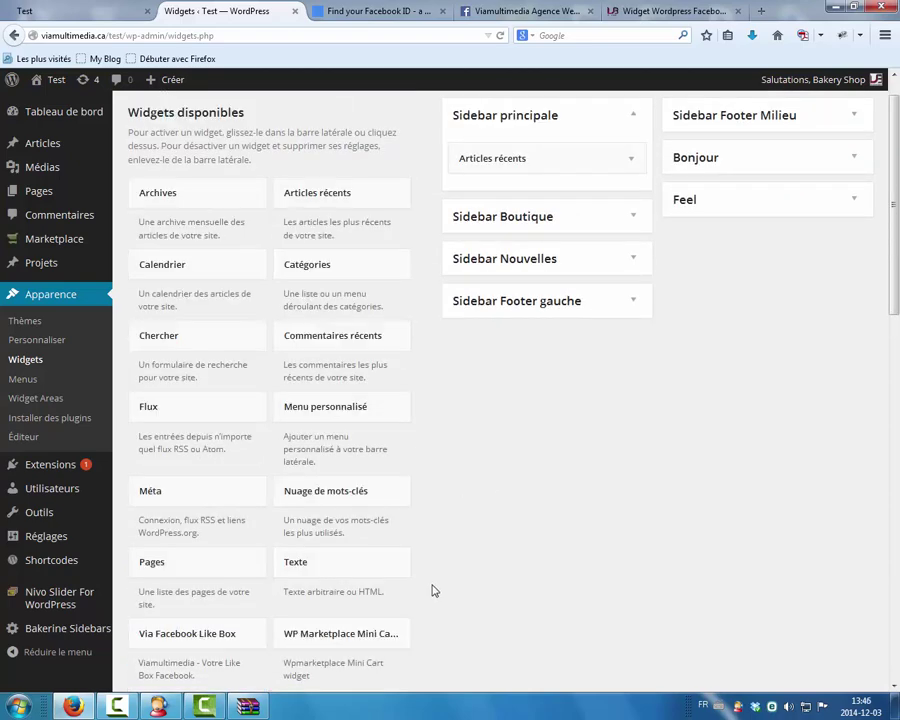
pyautogui.moveTo(227, 633); pyautogui.dragTo(549, 188)
pyautogui.moveTo(344, 500); pyautogui.dragTo(246, 600)
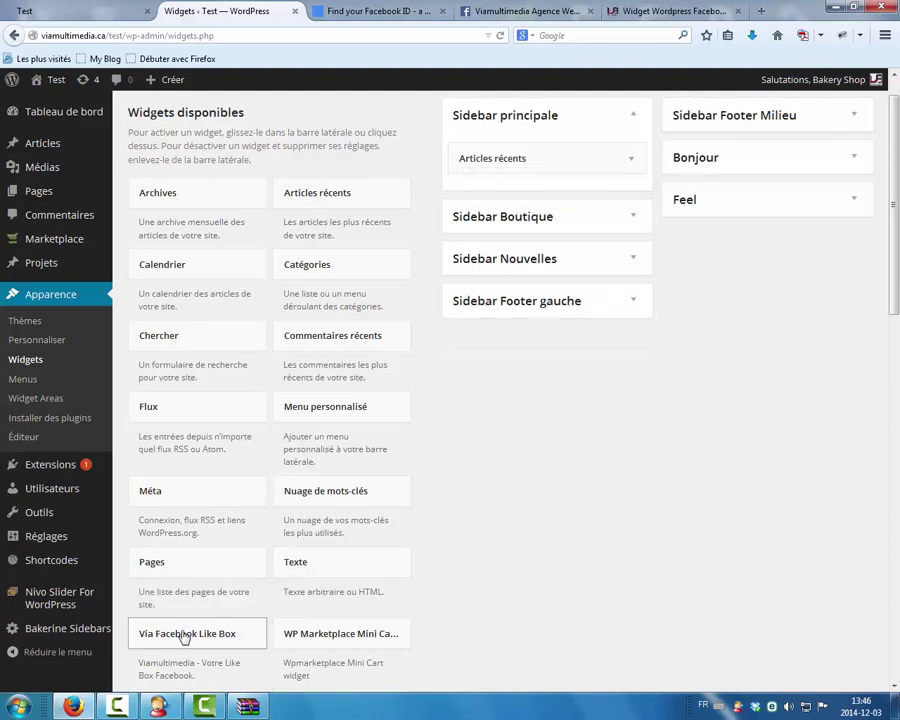
# Add the Via Facebook Like Box widget to Sidebar principale
pyautogui.scroll(-2, 186, 600)
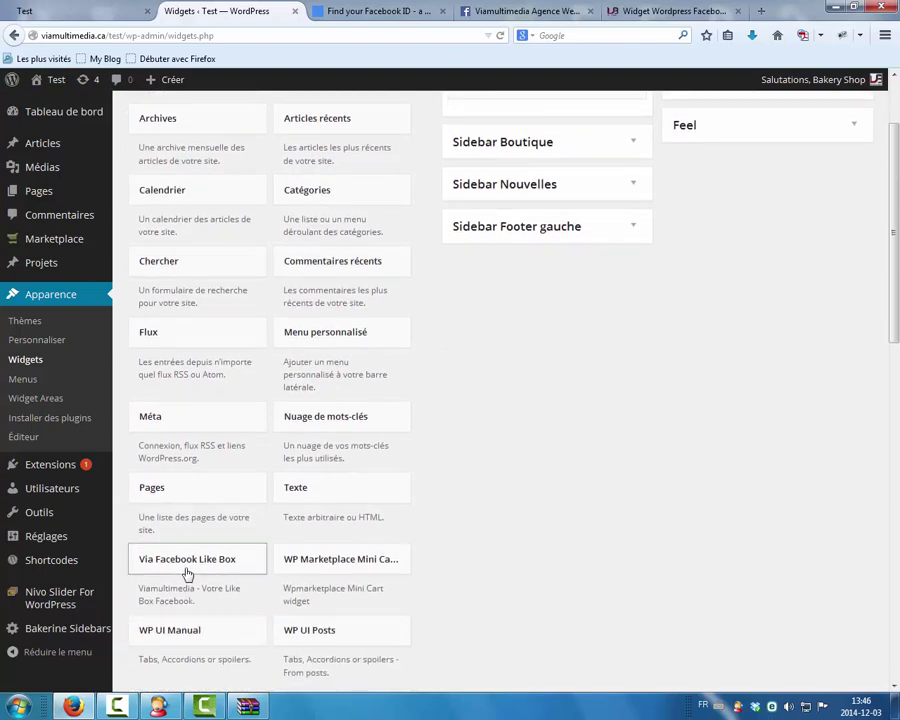
pyautogui.click(186, 566)
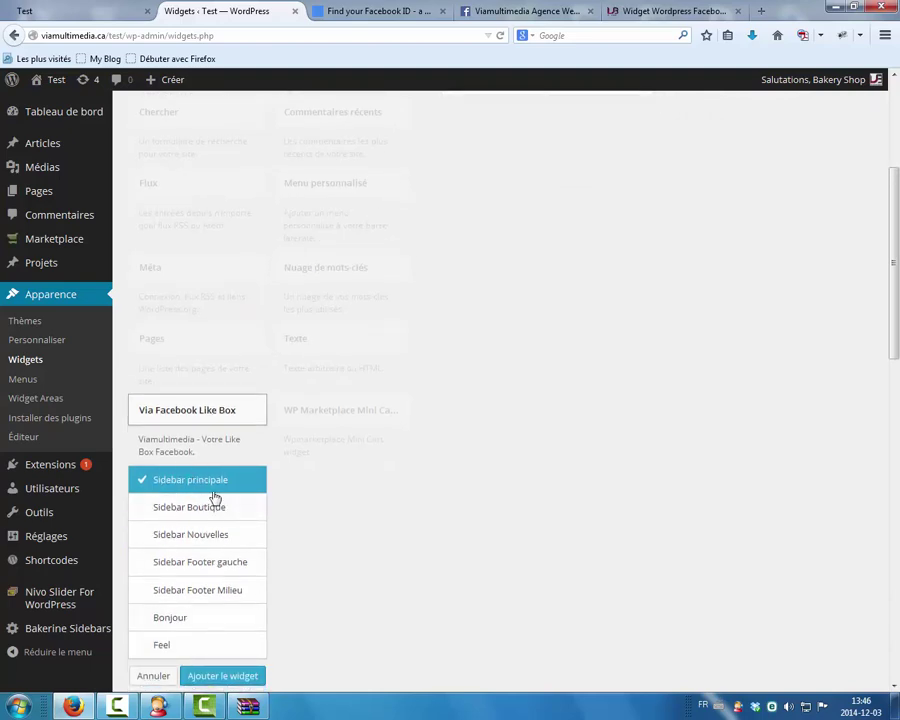
pyautogui.click(202, 673)
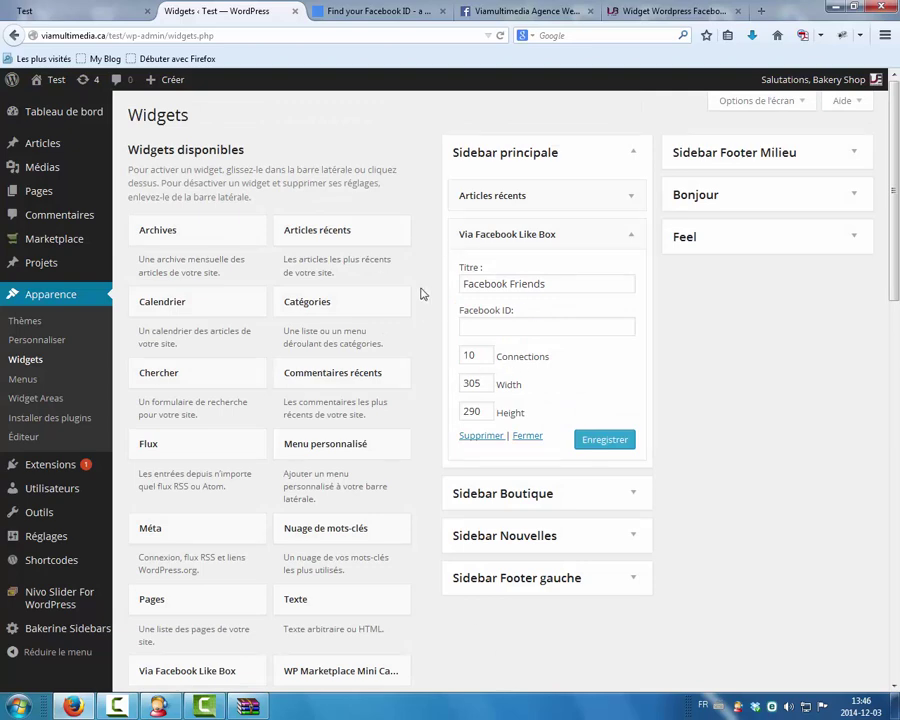
# Set the Via Facebook Like Box widget's title to "Sur Facebook" and check its Facebook ID and Connections fields
pyautogui.moveTo(566, 285); pyautogui.dragTo(460, 289)
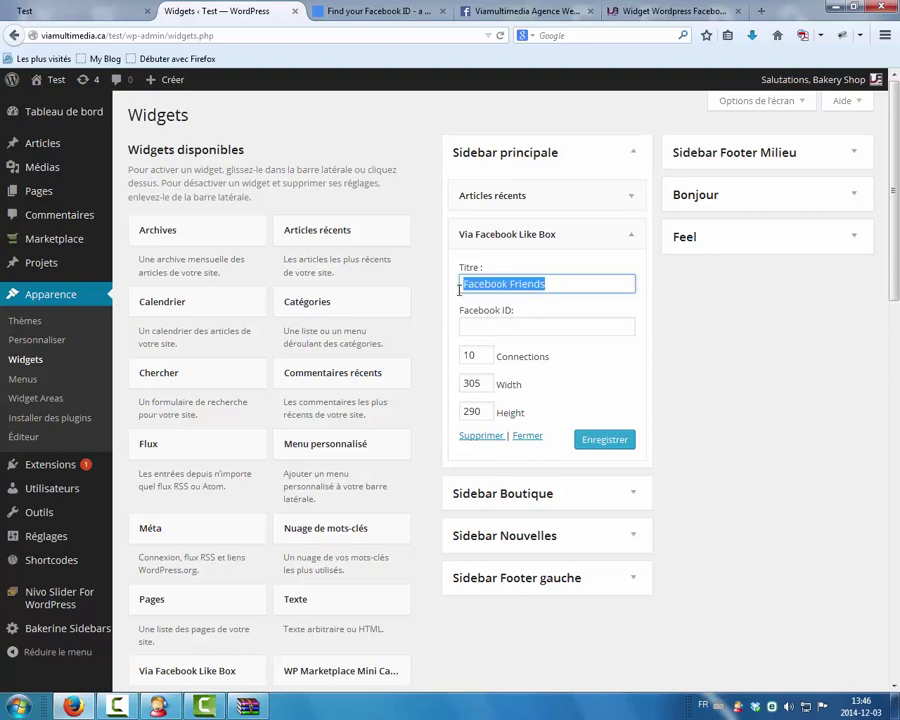
pyautogui.press('BackSpace')
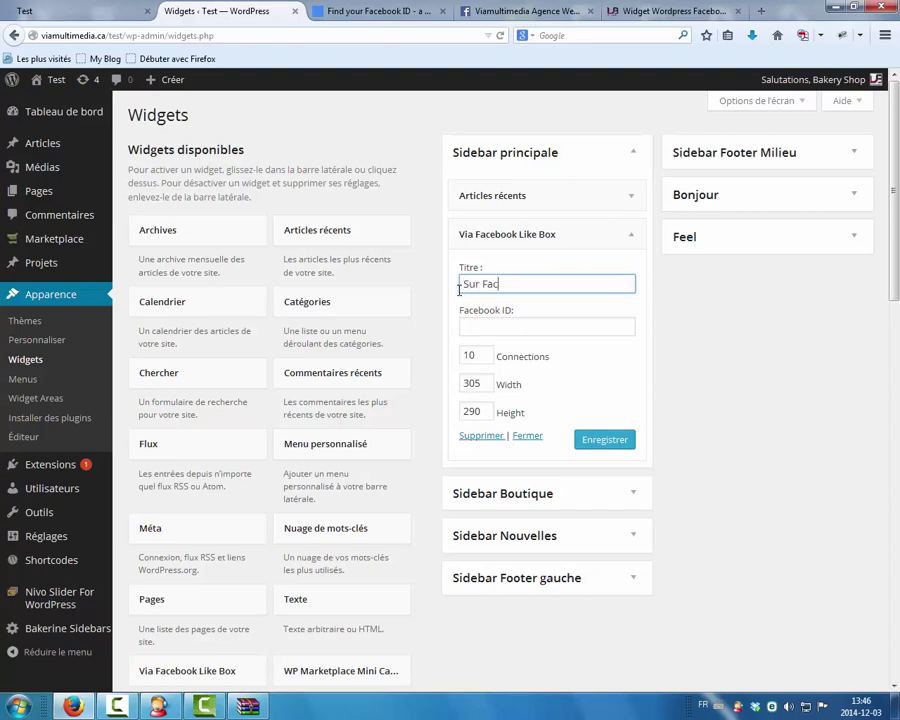
pyautogui.write('Sur Facebook')
pyautogui.click(481, 334)
pyautogui.click(479, 353)
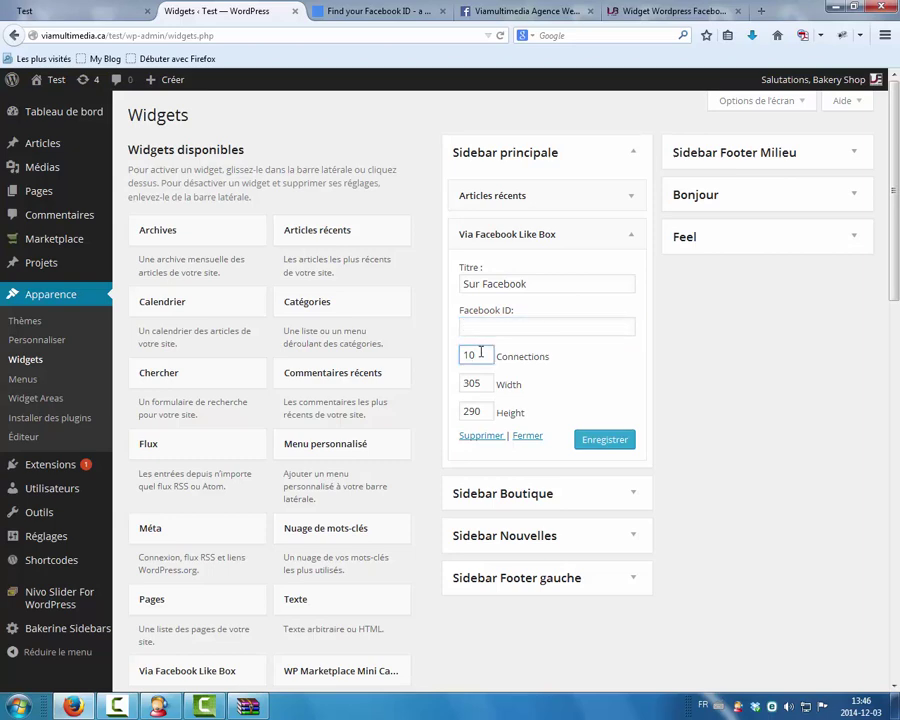
# Check the Facebook ID and Width fields of the Via Facebook Like Box widget
pyautogui.click(479, 329)
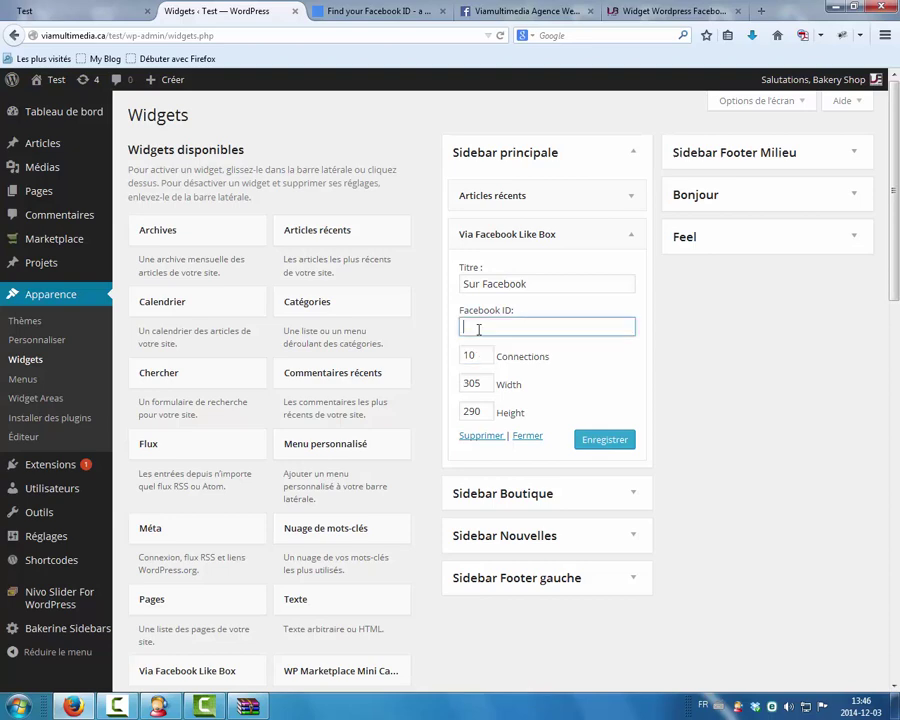
pyautogui.click(479, 383)
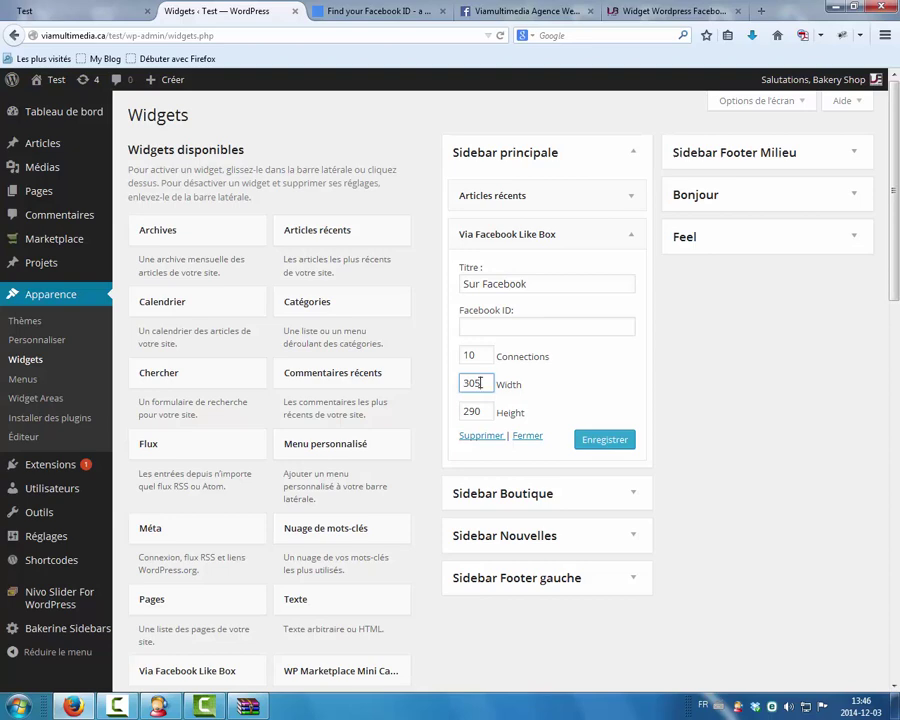
pyautogui.click(510, 320)
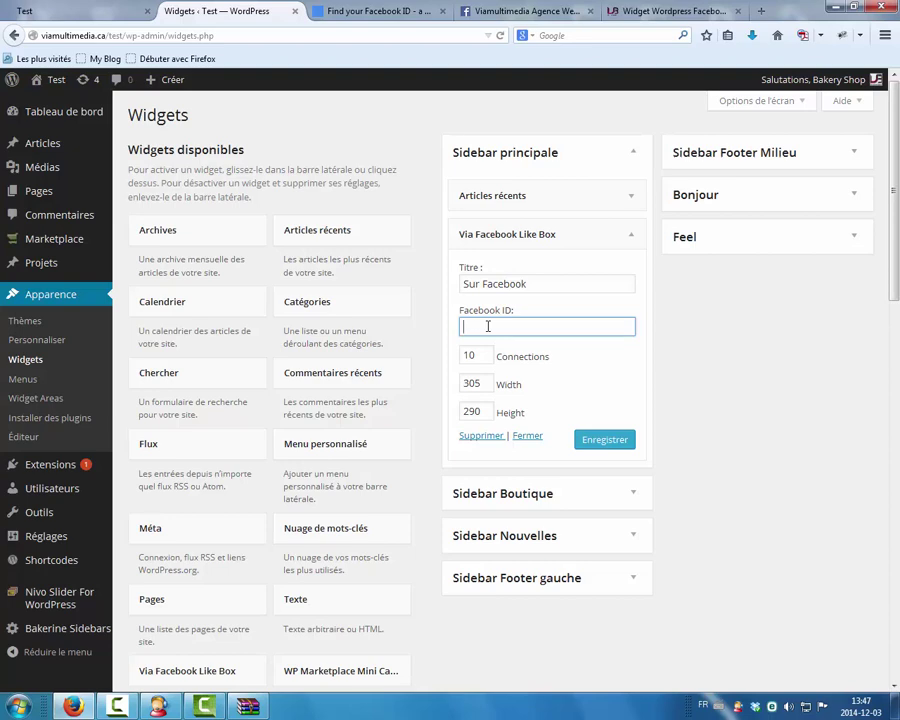
# Examine the Viamultimedia Facebook page's address for its numeric ID and compare it with the widget's empty Facebook ID field
pyautogui.click(481, 8)
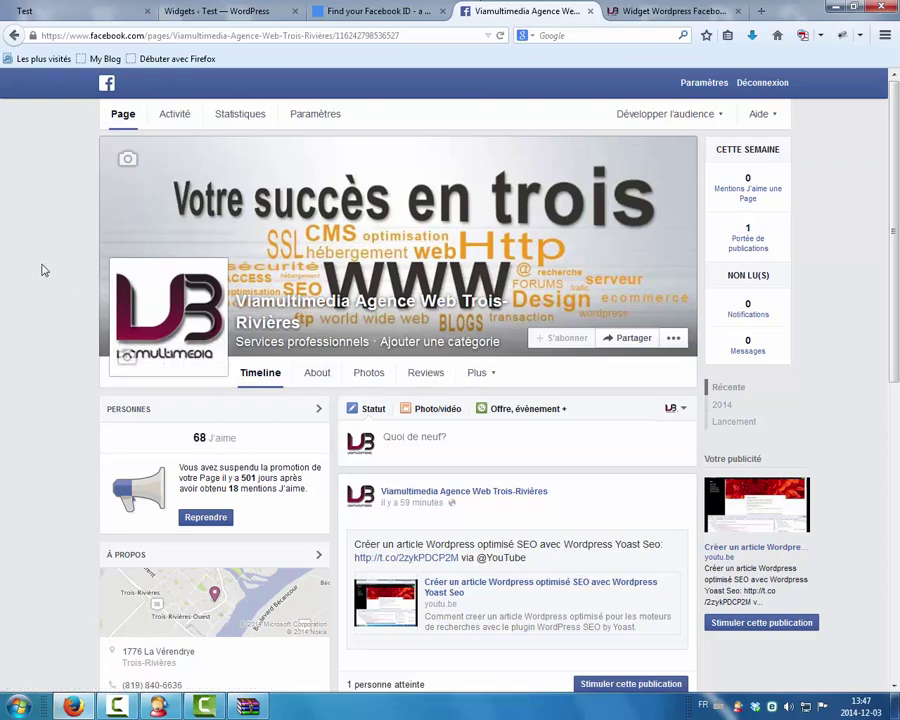
pyautogui.click(119, 38)
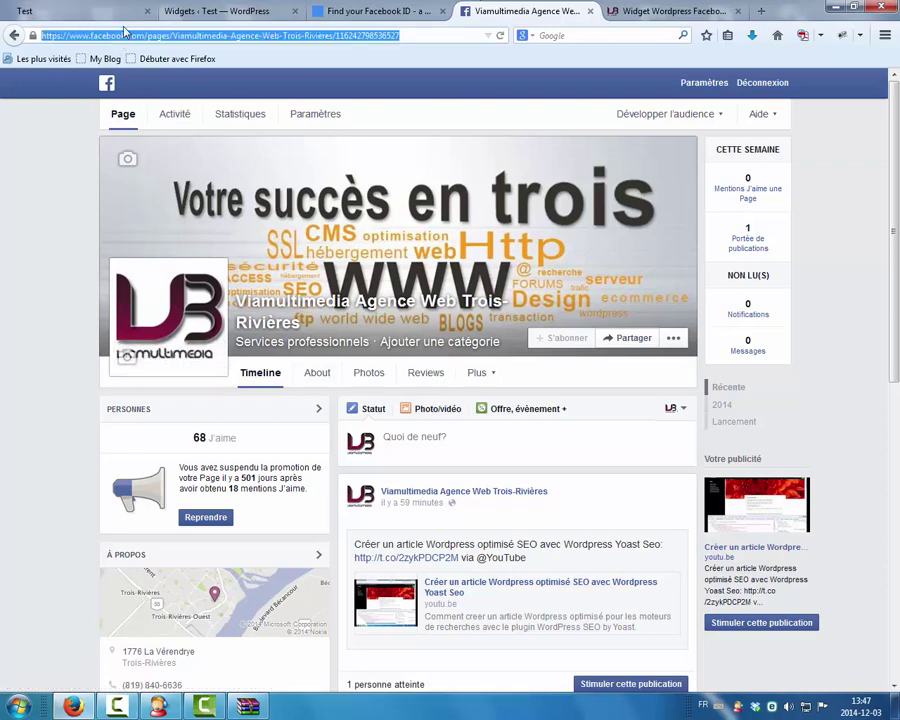
pyautogui.click(315, 12)
pyautogui.click(470, 11)
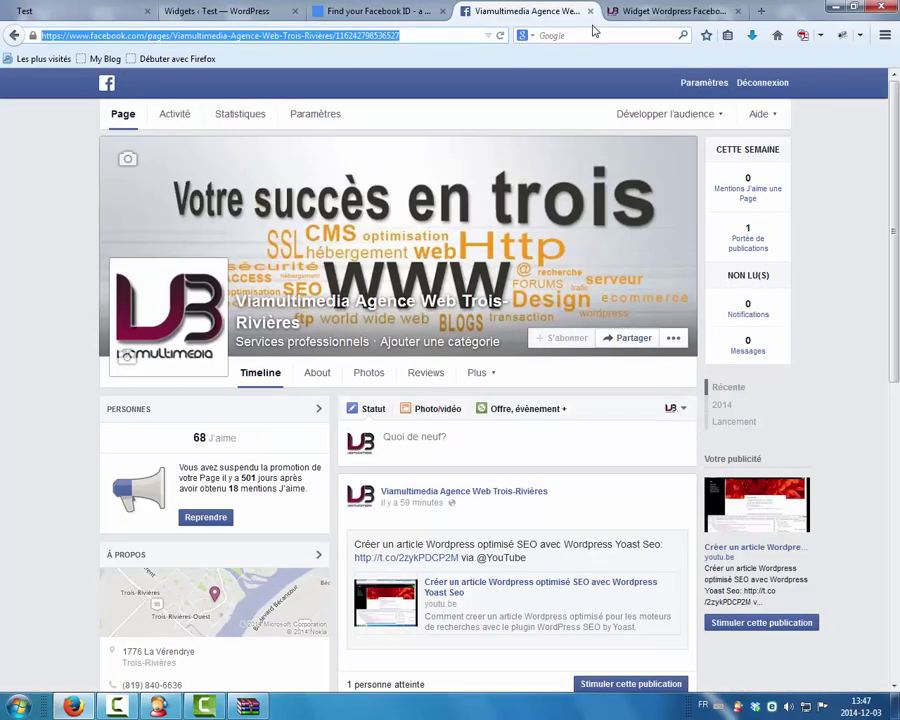
pyautogui.click(335, 35)
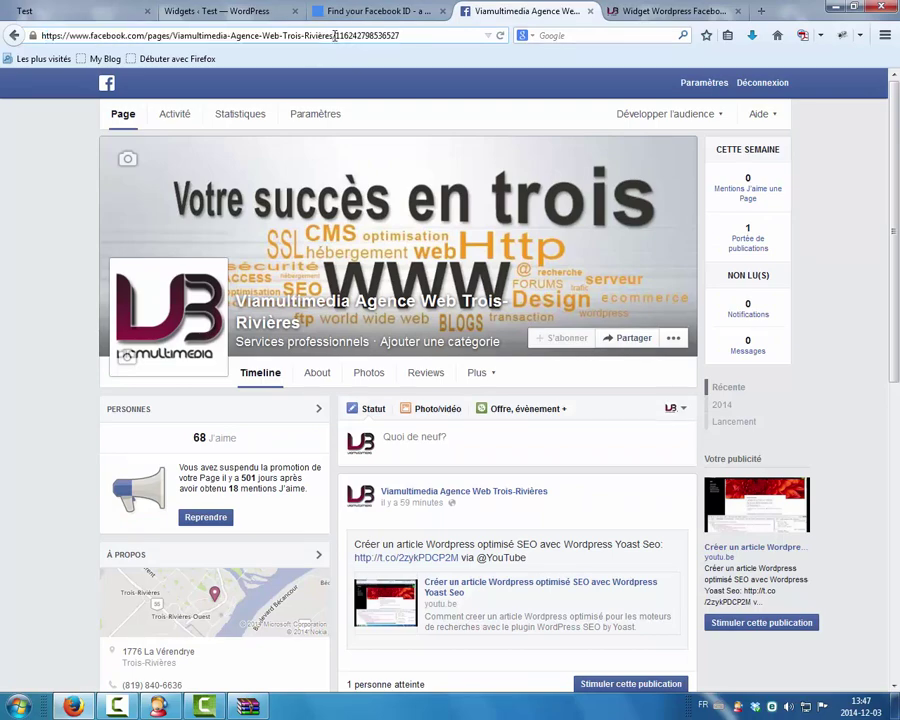
pyautogui.moveTo(335, 35); pyautogui.dragTo(430, 34)
pyautogui.click(430, 34)
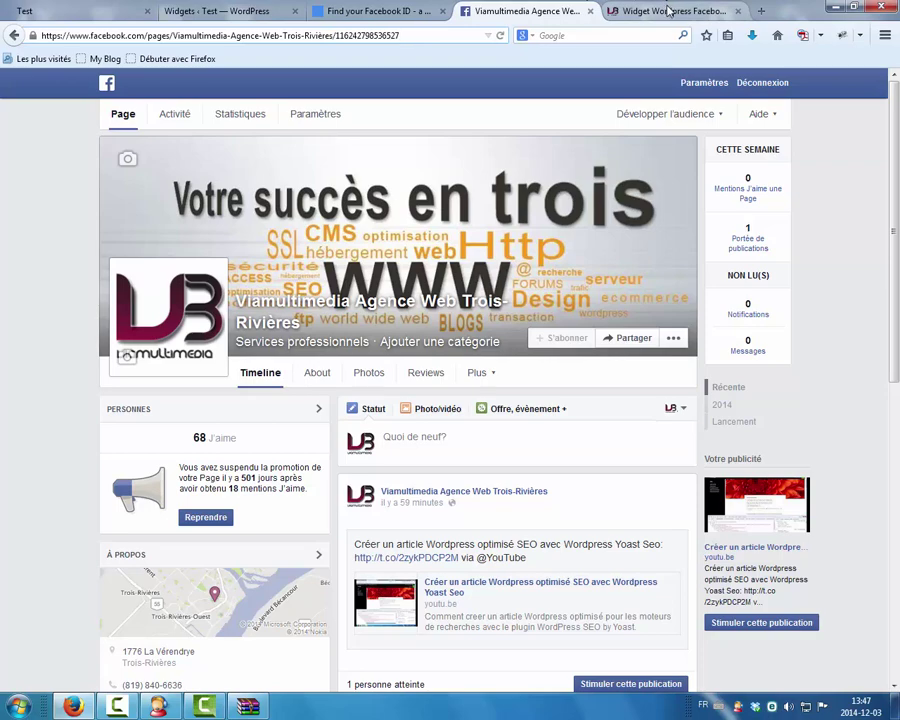
pyautogui.hotkey('ctrl', 'Tab')
pyautogui.click(215, 11)
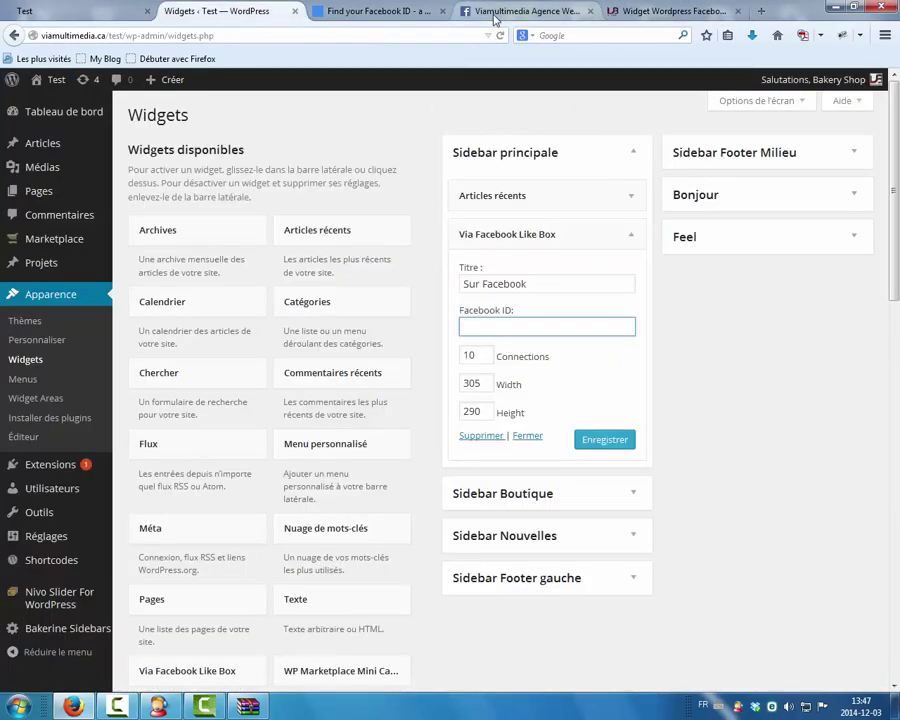
pyautogui.click(525, 11)
pyautogui.click(47, 213)
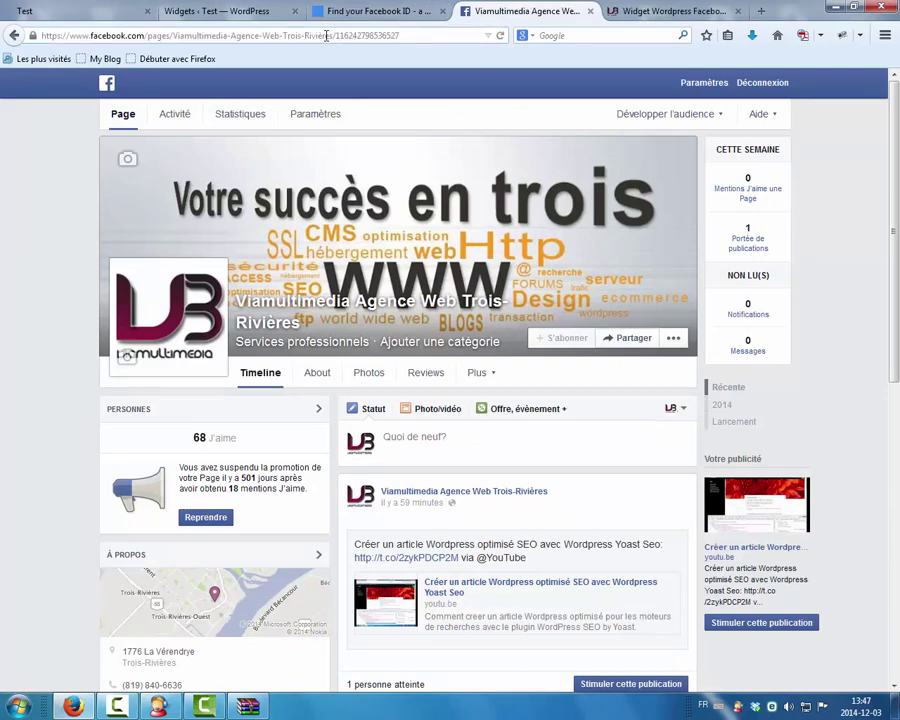
# Return to the profile URL form on findmyfacebookid.com and copy the full address of the Viamultimedia Facebook page
pyautogui.click(352, 11)
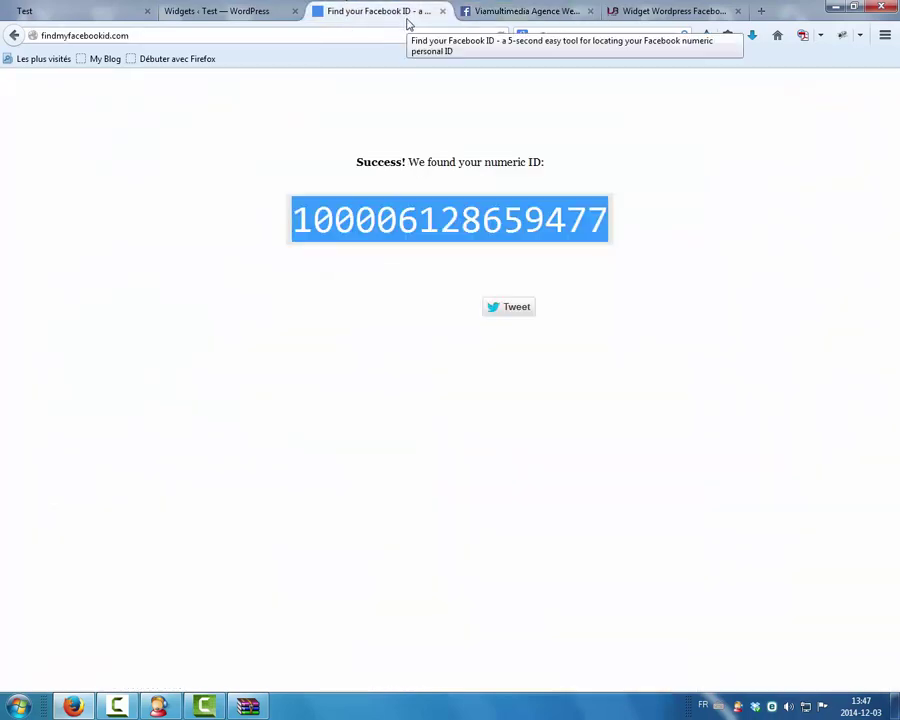
pyautogui.hotkey('alt', 'Left')
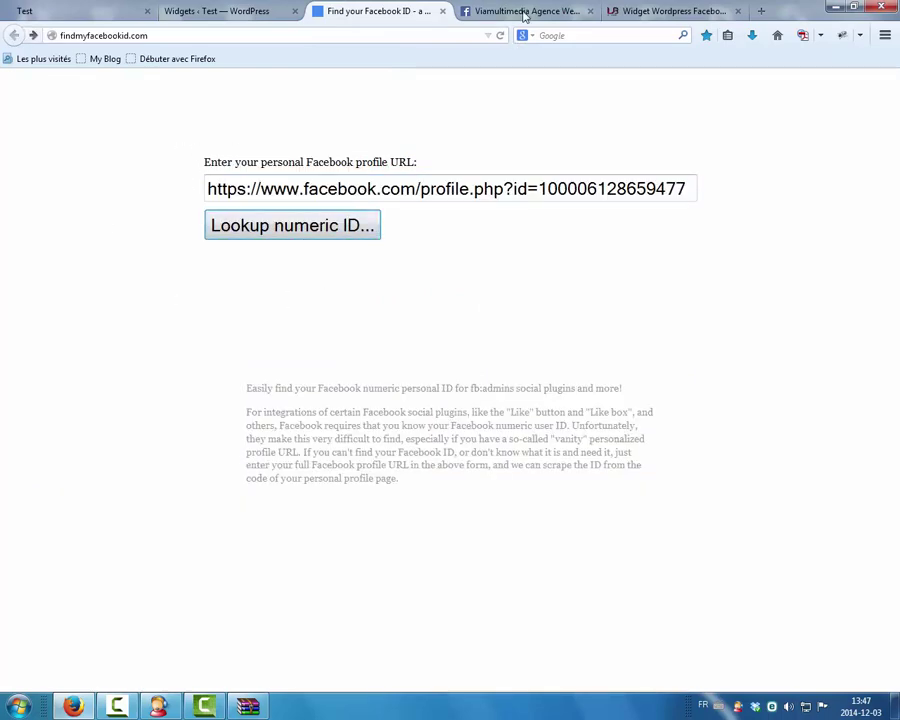
pyautogui.hotkey('ctrl', 'Tab')
pyautogui.click(112, 35)
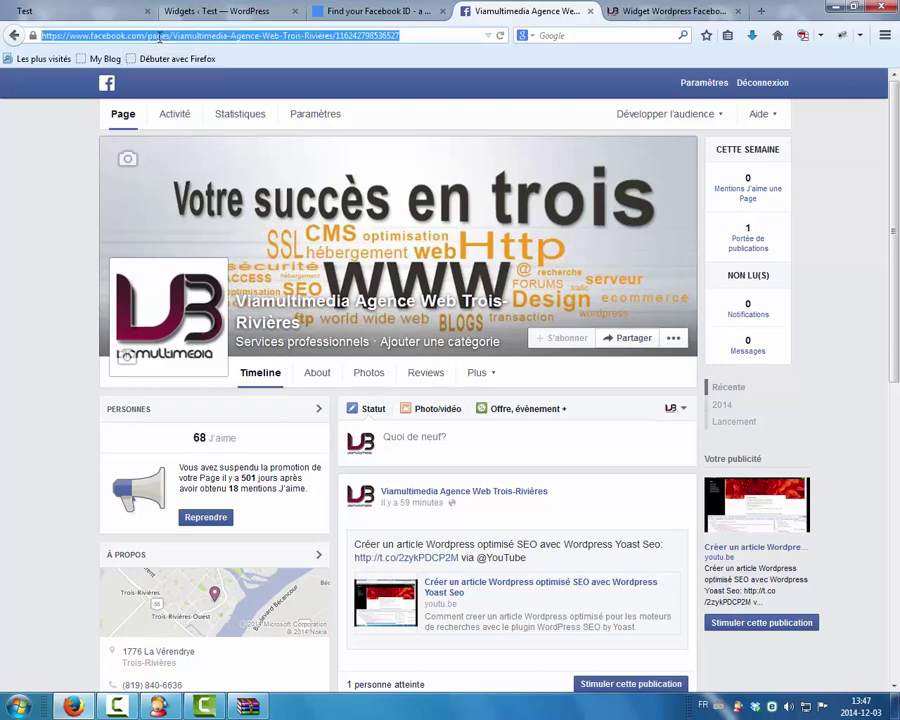
pyautogui.rightClick(112, 35)
pyautogui.click(140, 82)
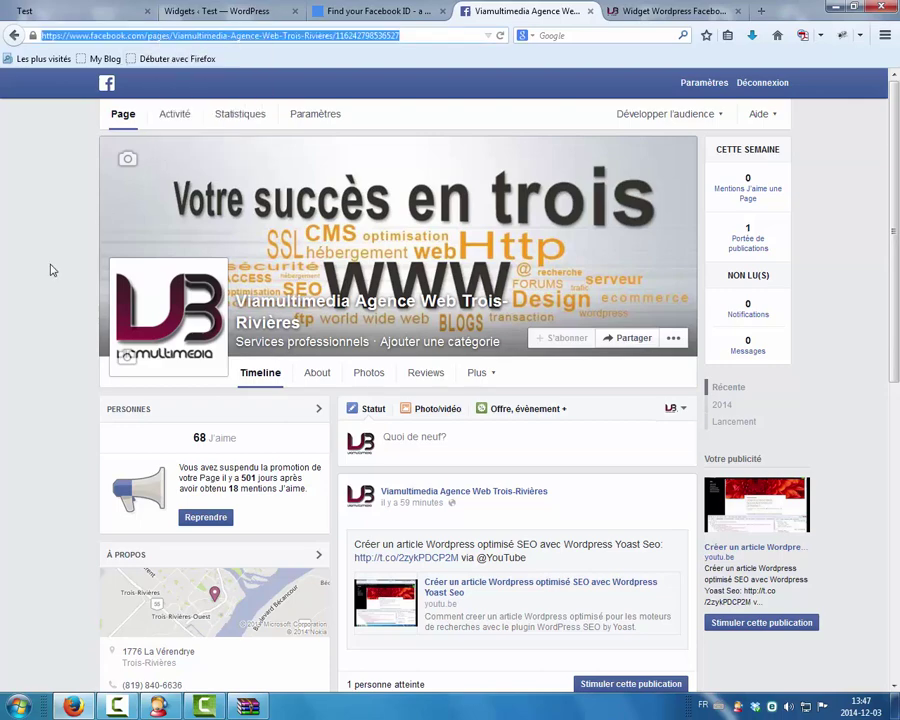
# Replace the profile URL on findmyfacebookid.com with the copied Facebook page address and look up its numeric ID
pyautogui.click(365, 10)
pyautogui.moveTo(236, 189); pyautogui.dragTo(754, 204)
pyautogui.press('BackSpace')
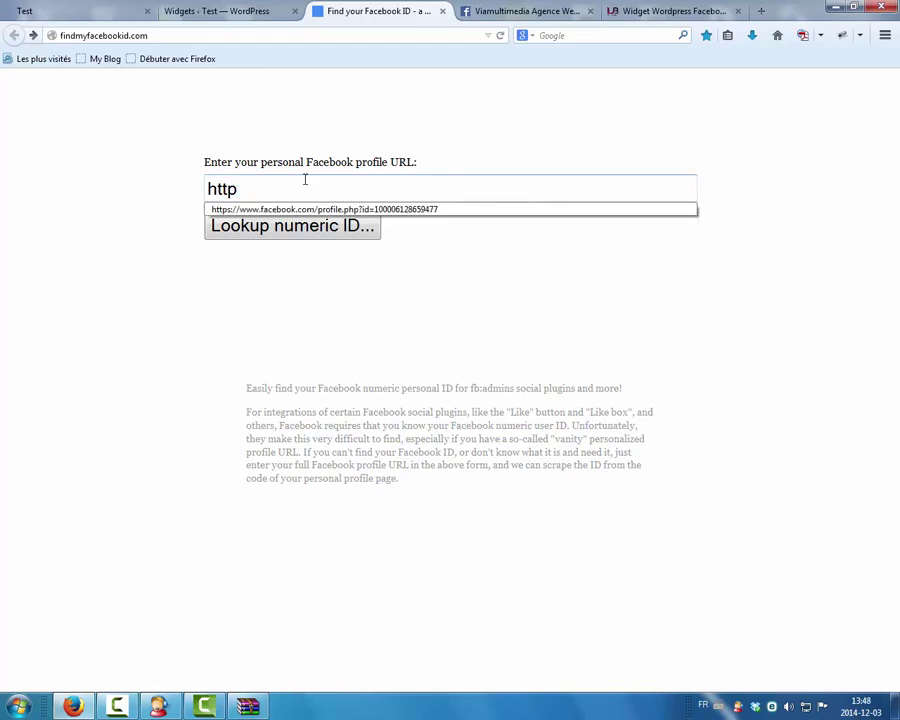
pyautogui.press('Escape')
pyautogui.press('BackSpace')
pyautogui.press('BackSpace')
pyautogui.press('BackSpace')
pyautogui.press('BackSpace')
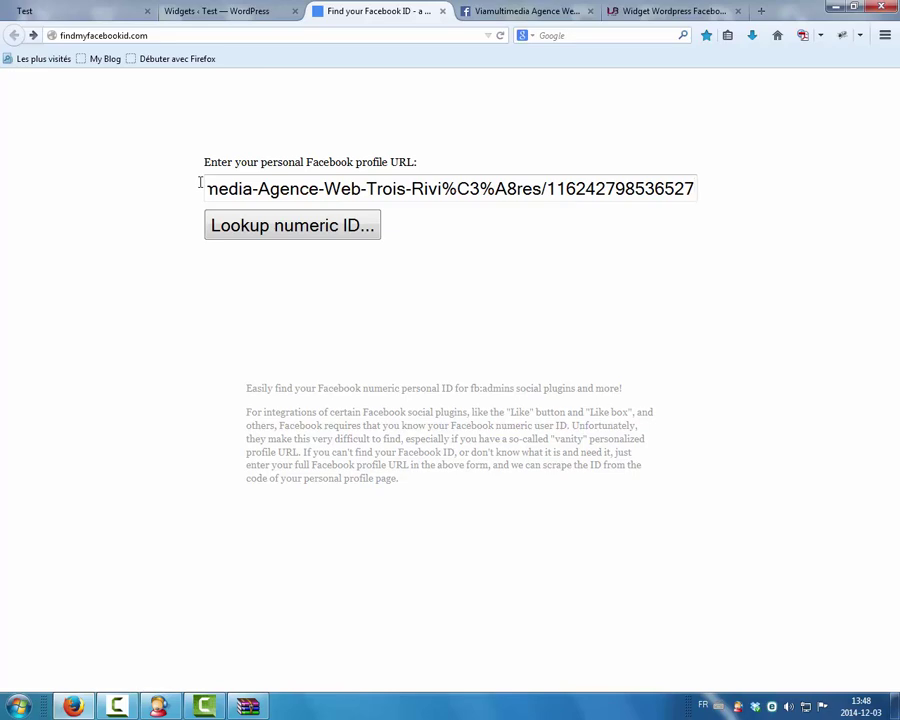
pyautogui.press('Return')
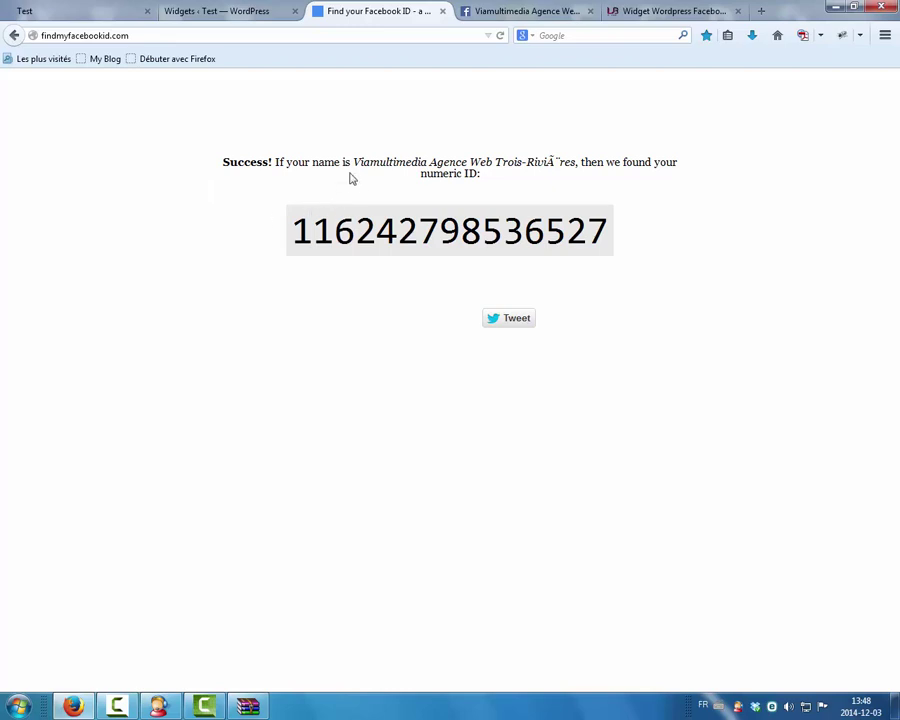
# Check the page name in the lookup result and copy the numeric Facebook ID
pyautogui.moveTo(355, 166)
pyautogui.mouseDown()
pyautogui.moveTo(548, 174)
pyautogui.moveTo(346, 161)
pyautogui.mouseUp()
pyautogui.click(555, 158)
pyautogui.click(358, 211)
pyautogui.moveTo(296, 233); pyautogui.dragTo(530, 229)
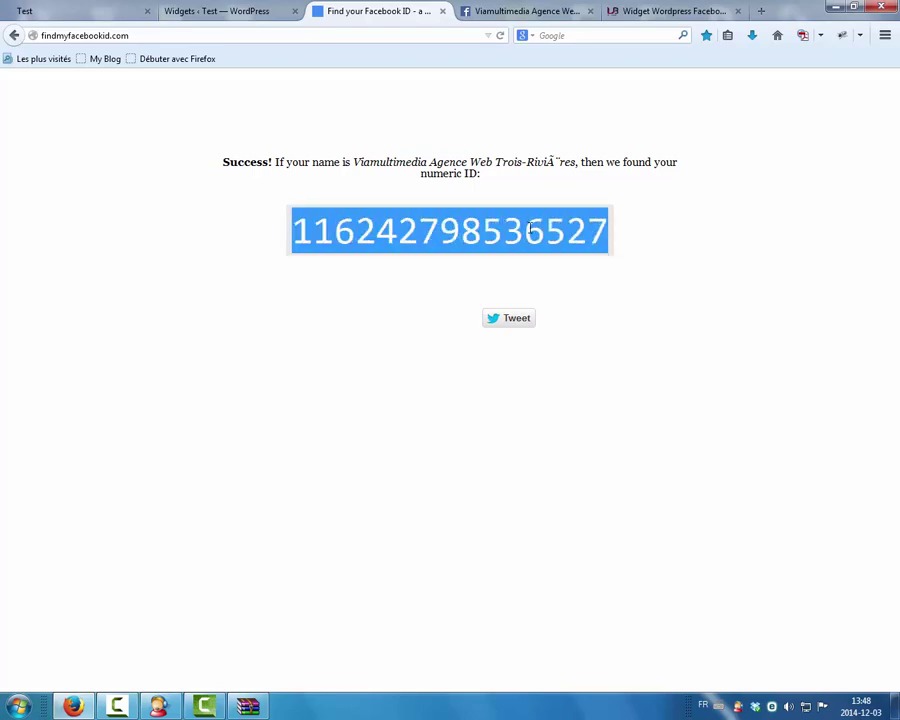
pyautogui.rightClick(532, 230)
pyautogui.click(573, 238)
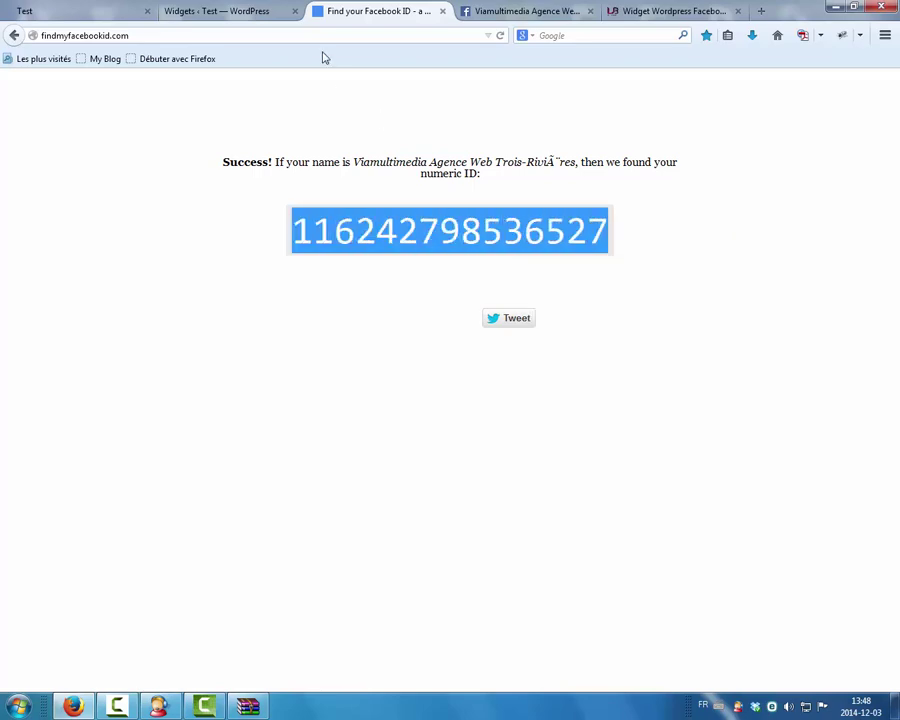
# Paste the copied numeric ID as the Via Facebook Like Box widget's Facebook ID and save the widget
pyautogui.click(261, 10)
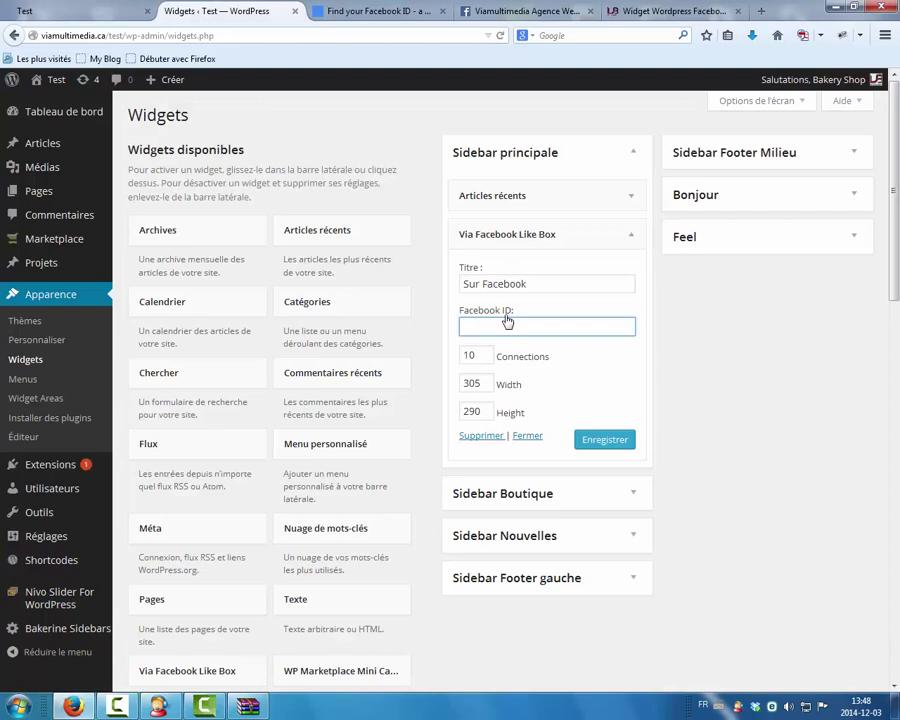
pyautogui.hotkey('ctrl', 'v')
pyautogui.click(489, 357)
pyautogui.click(481, 384)
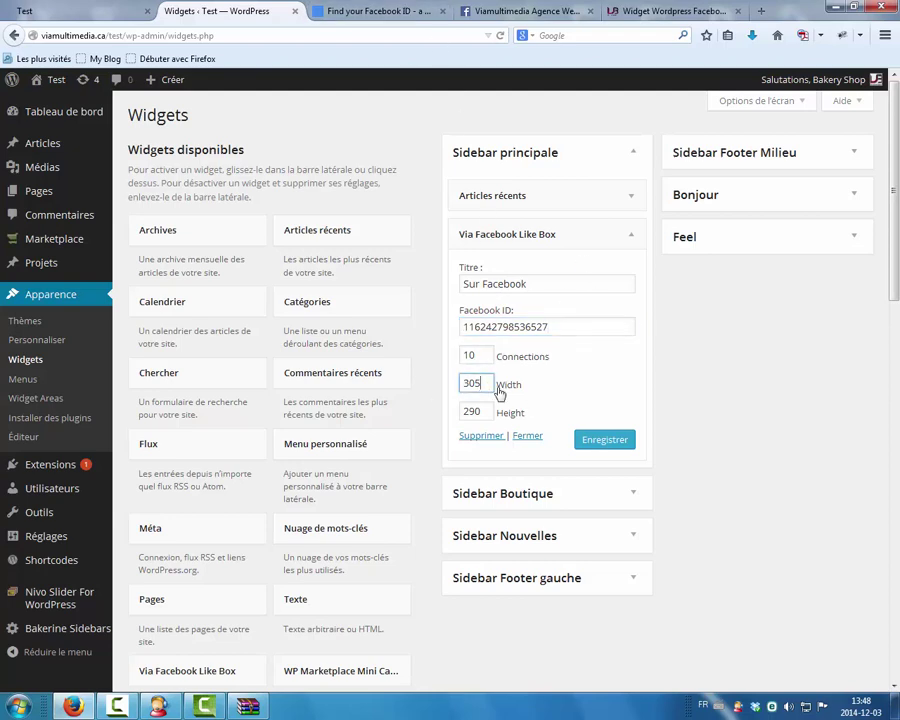
pyautogui.click(600, 440)
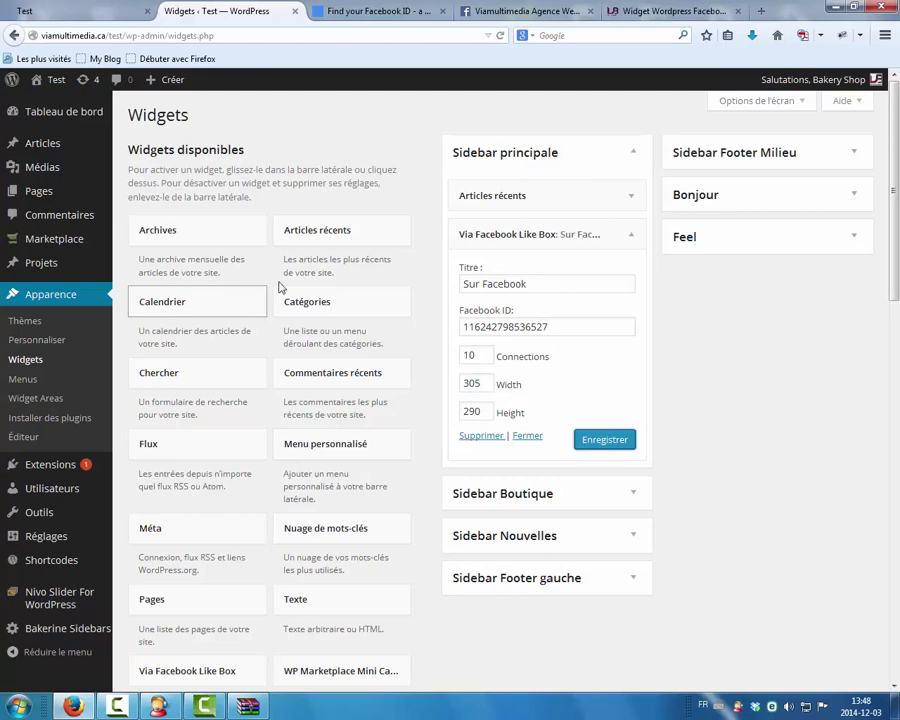
# Reload the Test site's latest articles page and check the Facebook like box in its sidebar
pyautogui.click(75, 8)
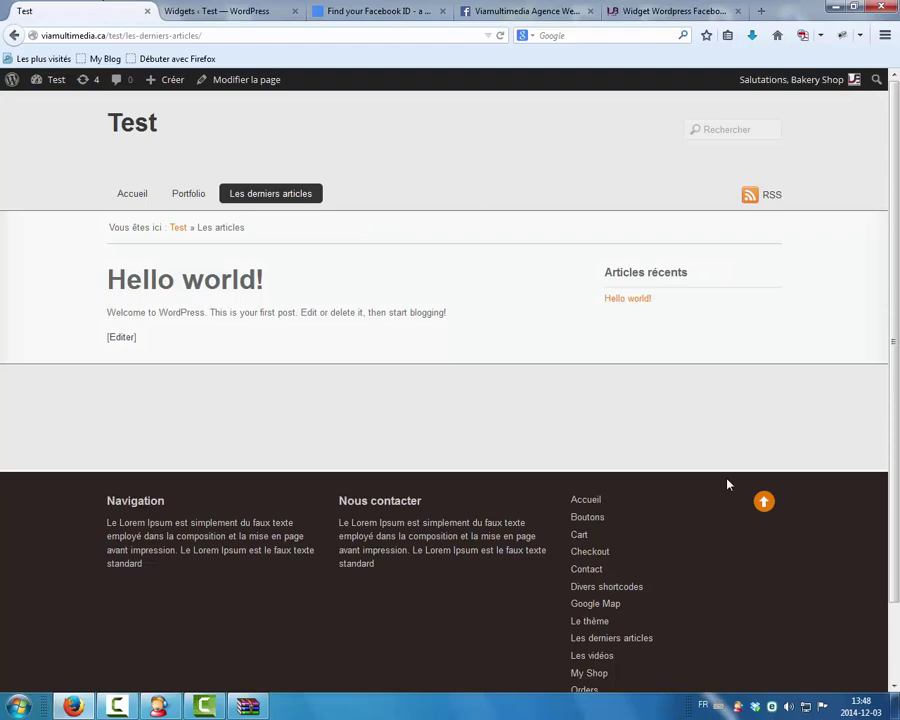
pyautogui.press('F5')
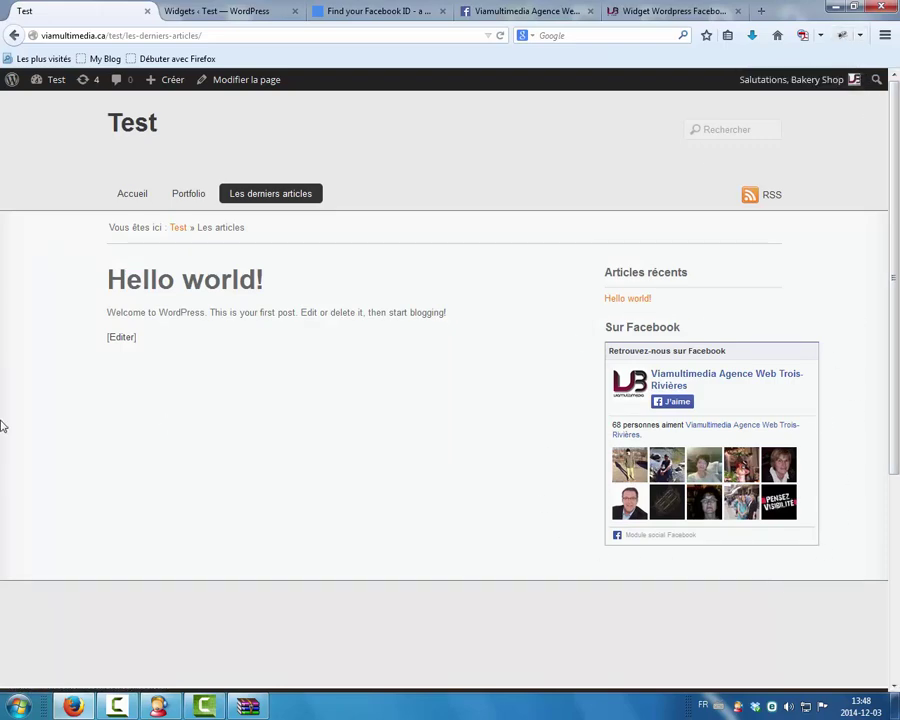
pyautogui.scroll(-2, 31, 398)
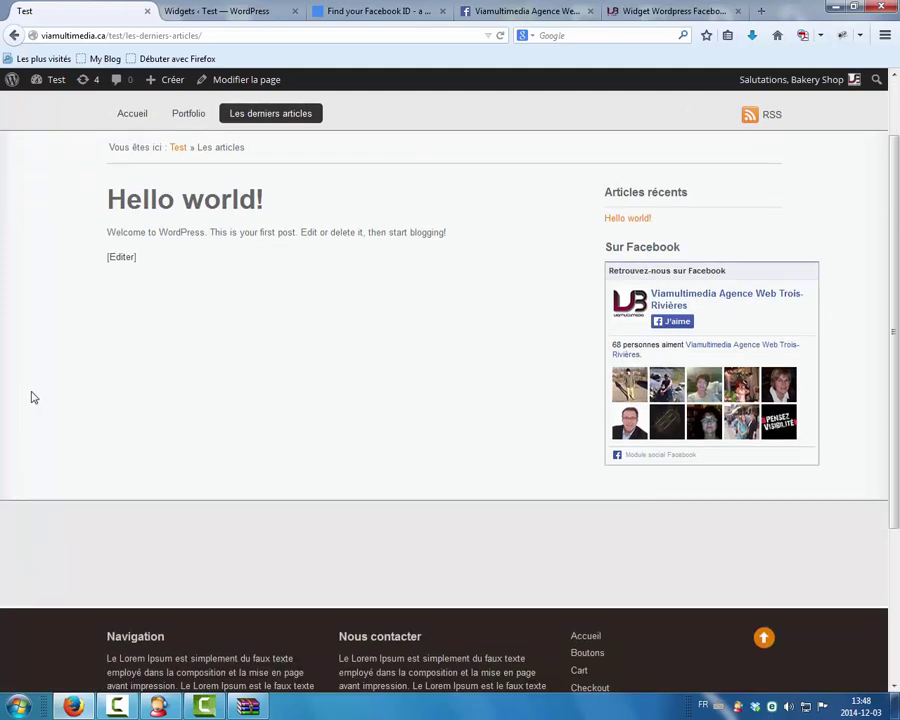
# Inspect the sidebar element of the latest articles page in Firebug to read its width, and view the like box
pyautogui.press('F12')
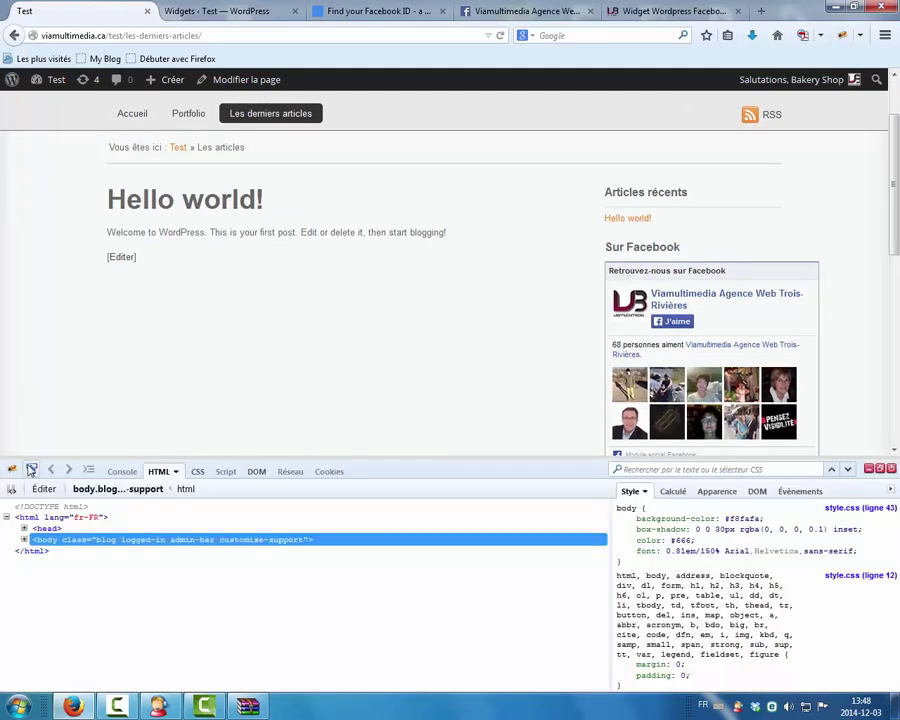
pyautogui.click(31, 469)
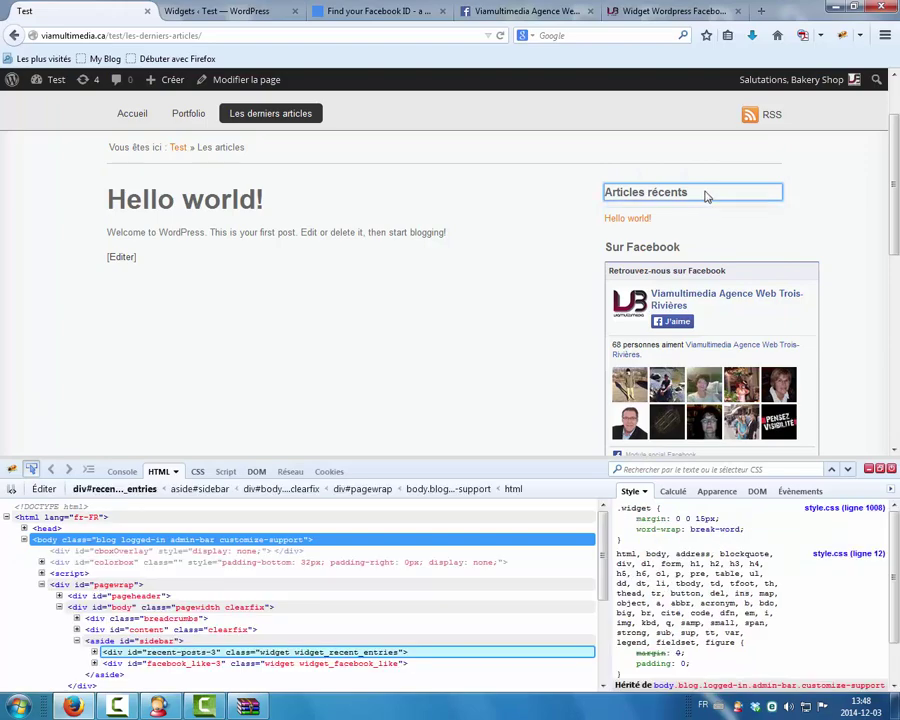
pyautogui.click(705, 183)
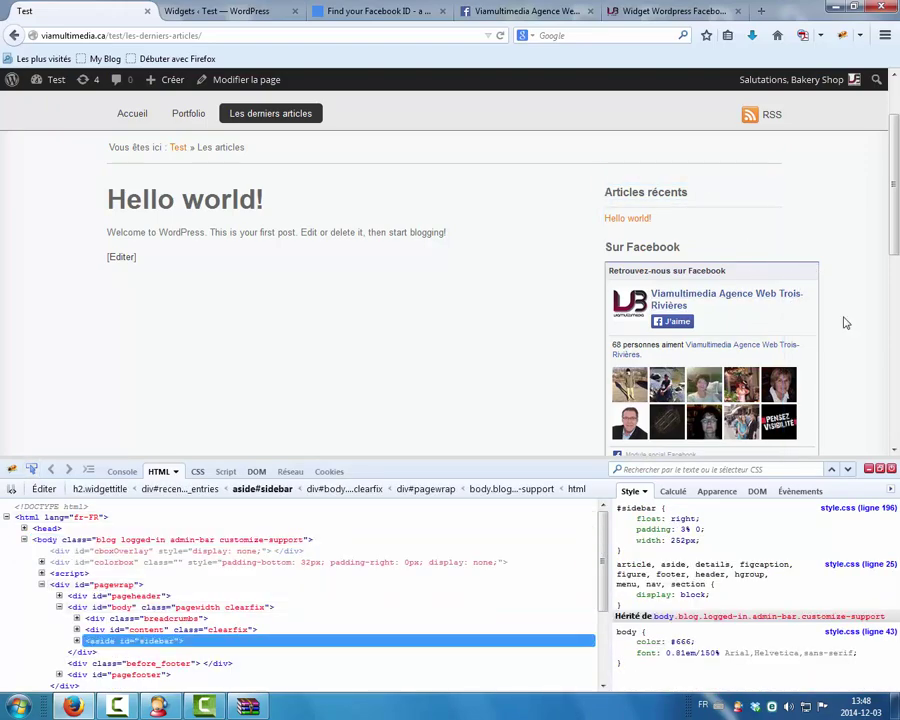
pyautogui.scroll(-3, 845, 323)
pyautogui.scroll(3, 845, 335)
pyautogui.scroll(-2, 456, 193)
# Set the Via Facebook Like Box widget's Connections to 8 and save the widget
pyautogui.click(265, 18)
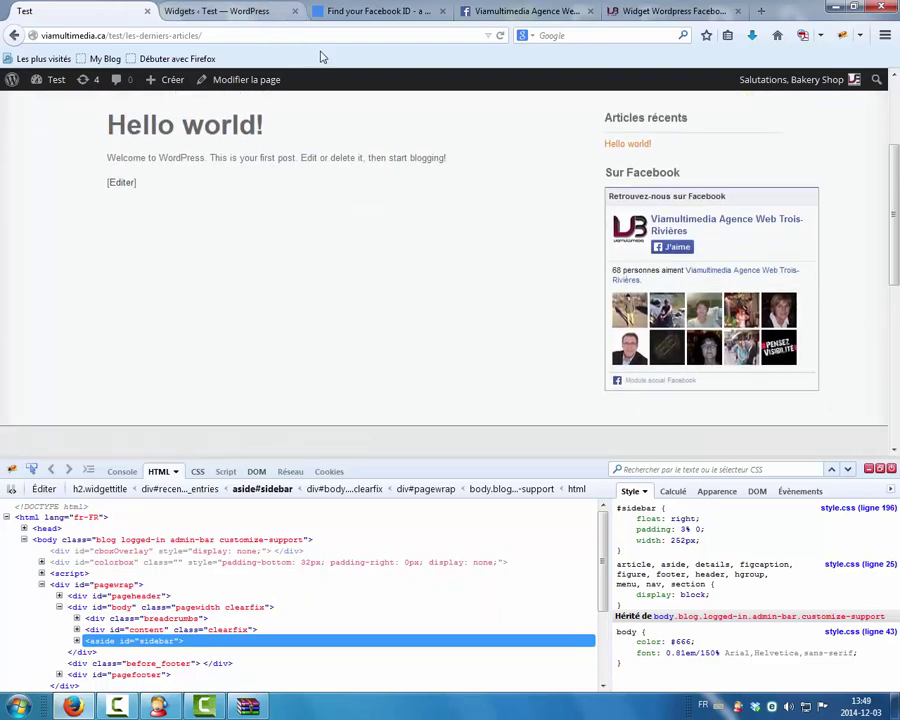
pyautogui.doubleClick(460, 354)
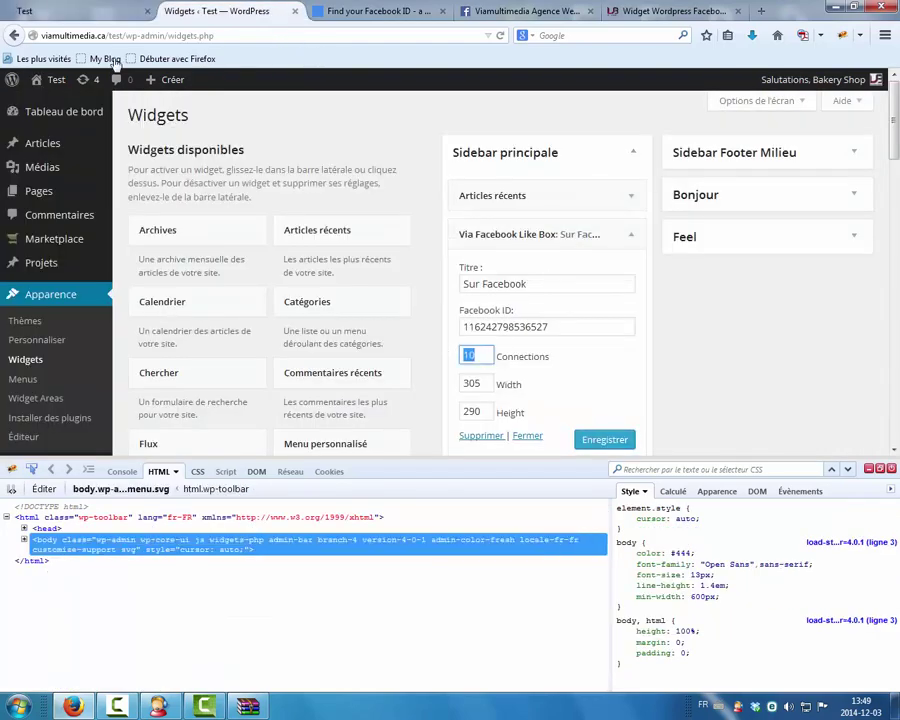
pyautogui.click(40, 11)
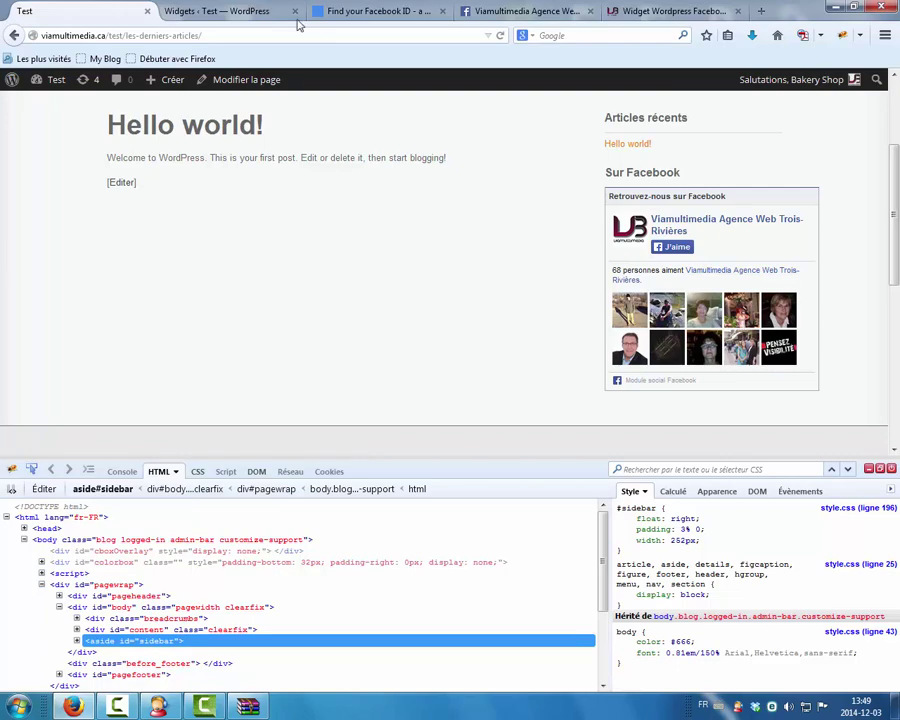
pyautogui.click(197, 11)
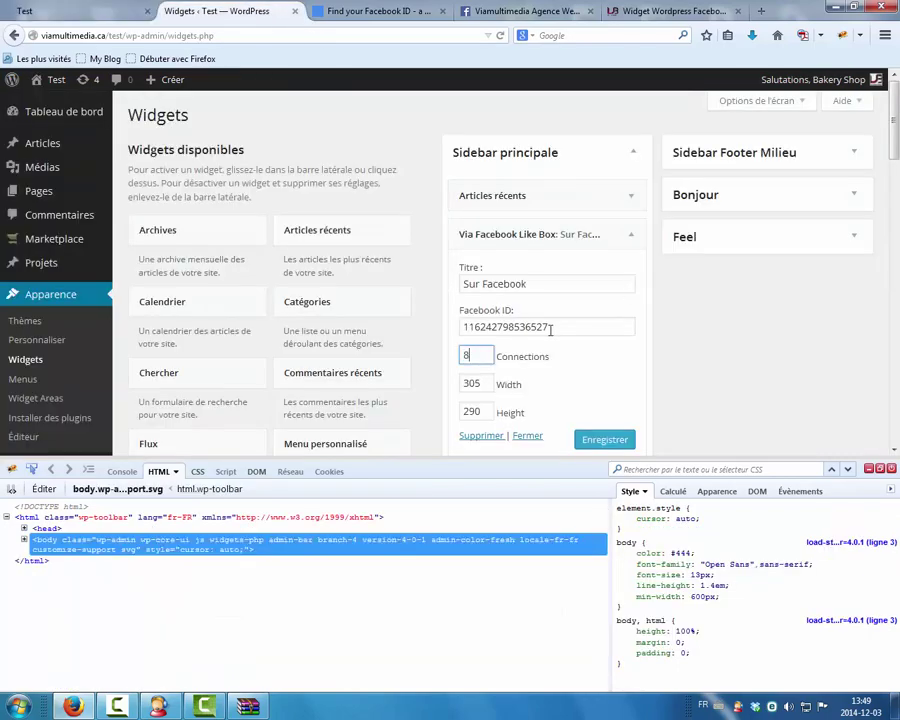
pyautogui.click(604, 439)
# Reload the latest articles page and check the profile pictures shown in the like box
pyautogui.click(78, 10)
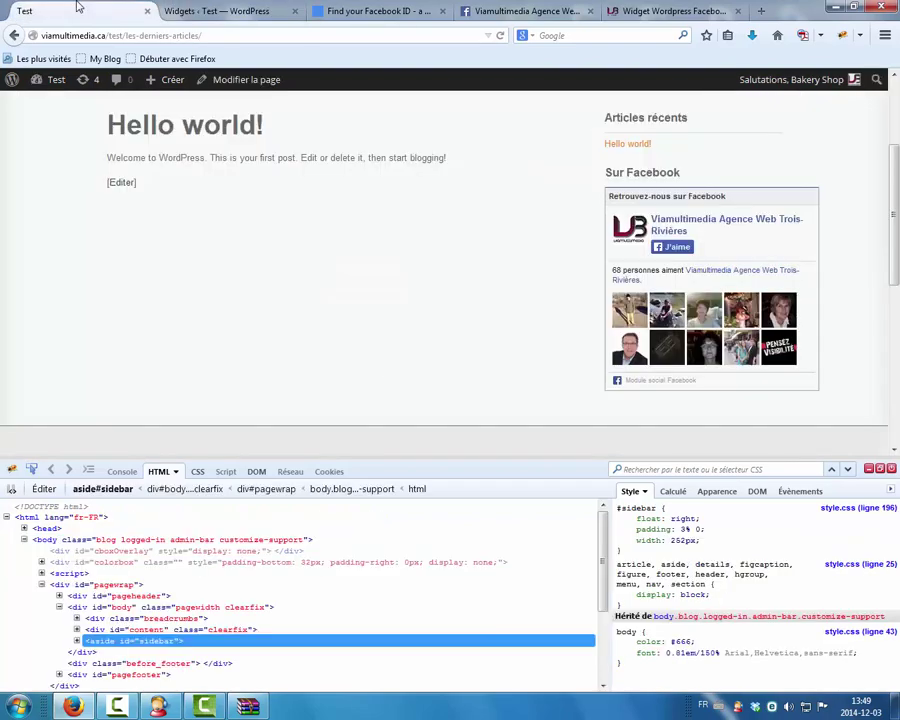
pyautogui.press('F5')
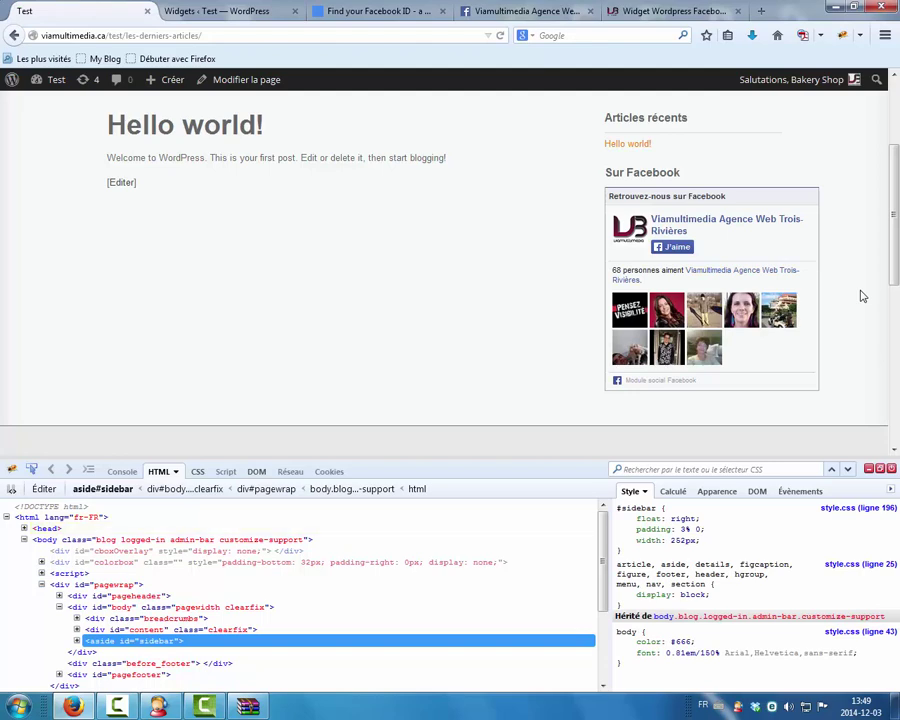
pyautogui.scroll(2, 866, 236)
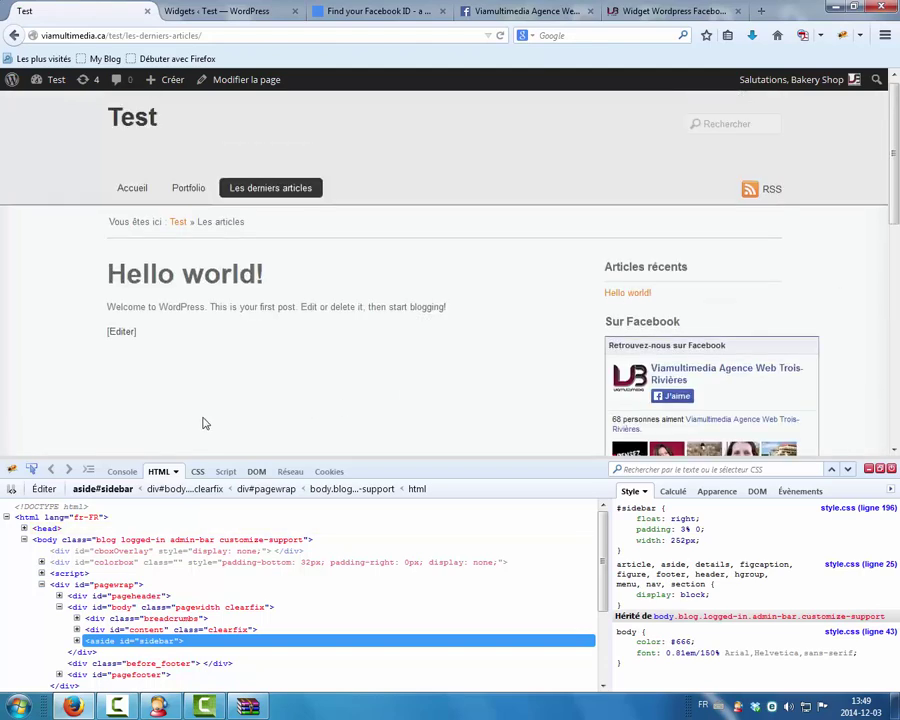
# Inspect the sidebar element around the recent articles heading in Firebug to read its width, and check the like box against it
pyautogui.click(33, 470)
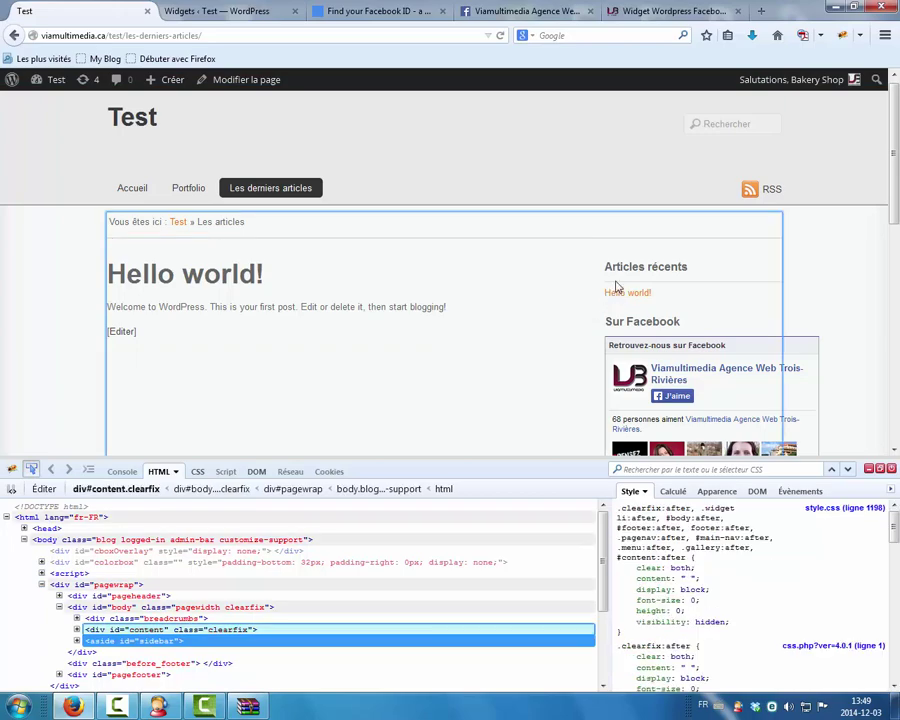
pyautogui.click(630, 257)
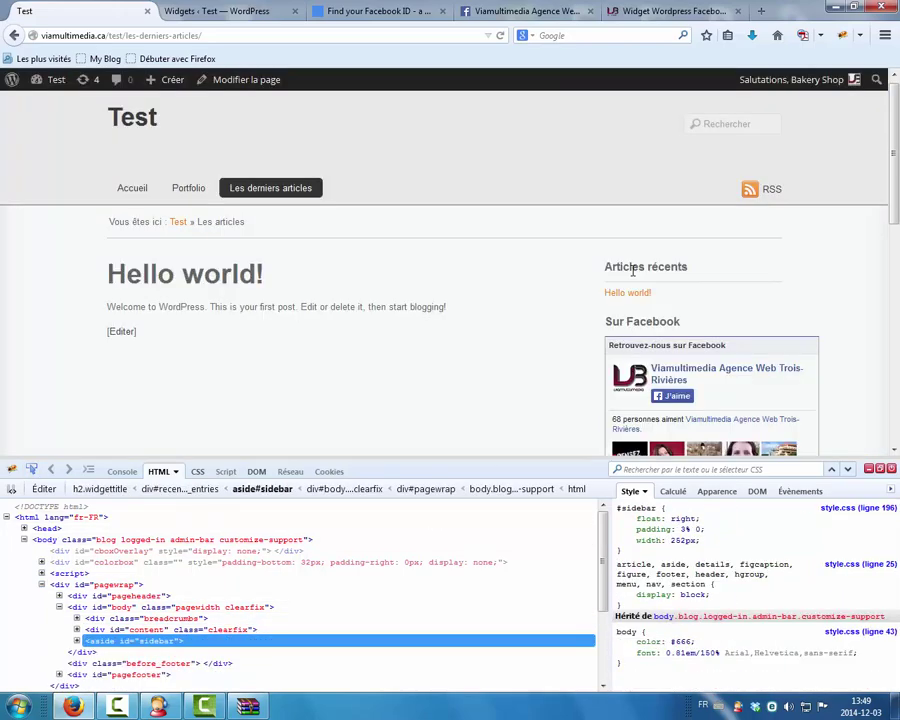
pyautogui.scroll(-1, 815, 318)
pyautogui.scroll(-3, 815, 318)
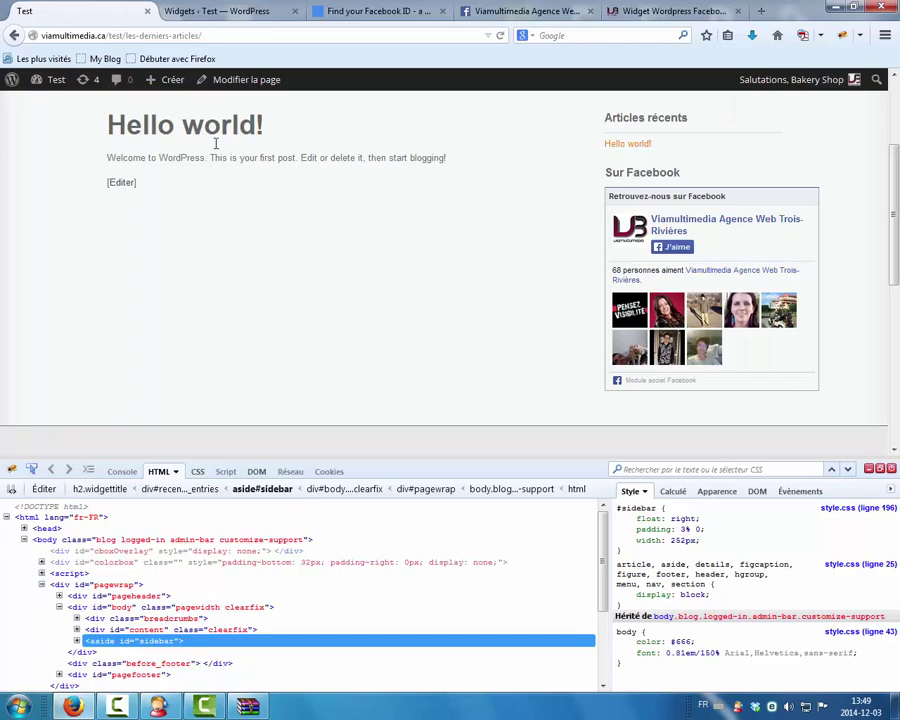
pyautogui.hotkey('ctrl', 'Tab')
pyautogui.hotkey('ctrl', 'shift', 'Tab')
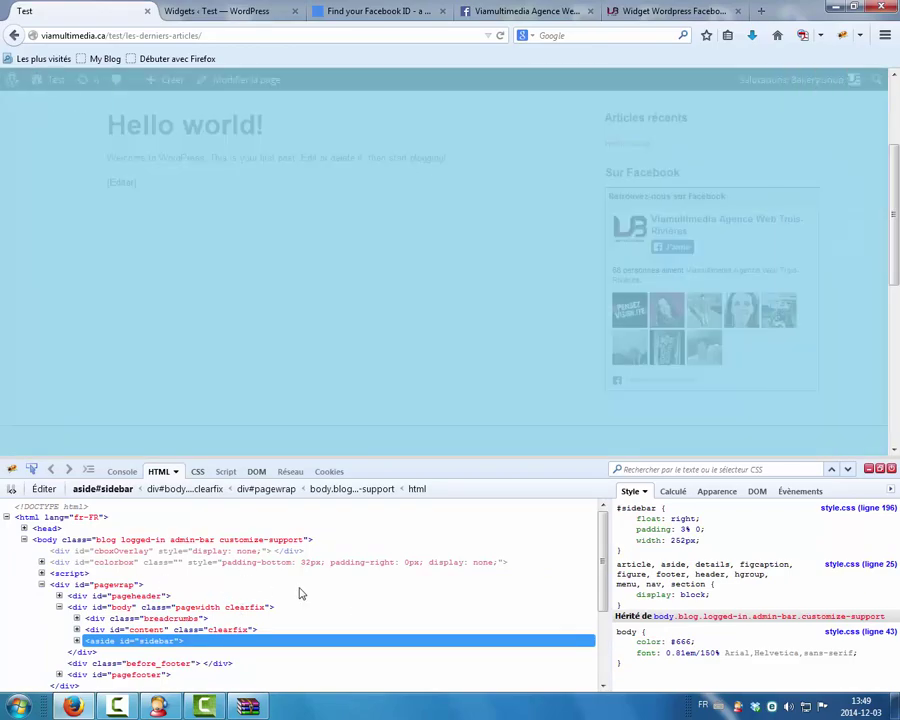
# Close Firebug on the widgets page, set the Via Facebook Like Box widget's Width to 240 and save the widget
pyautogui.hotkey('ctrl', 'Tab')
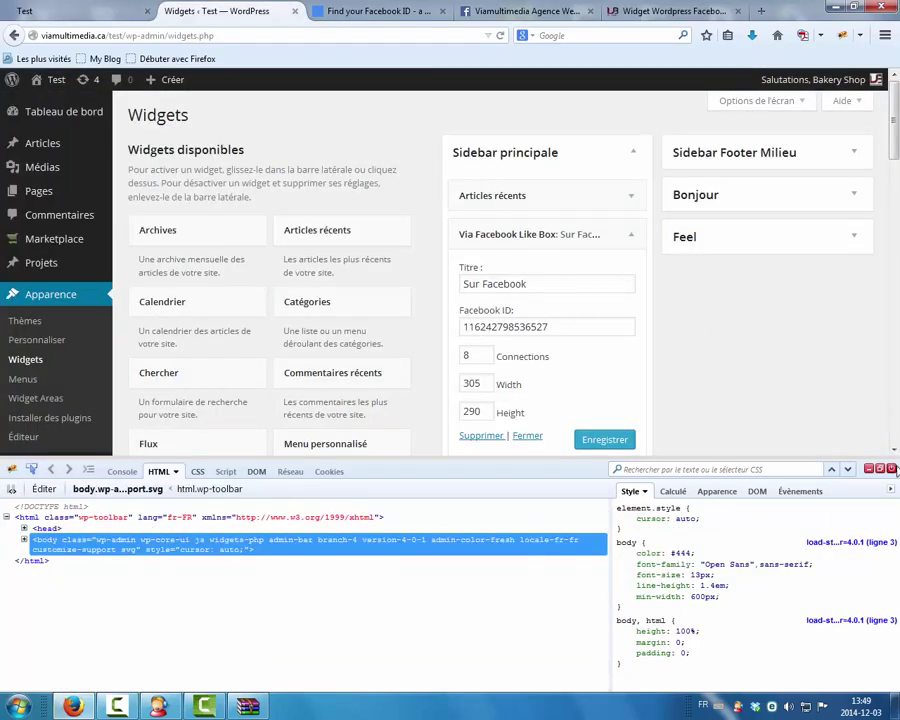
pyautogui.press('F12')
pyautogui.click(482, 383)
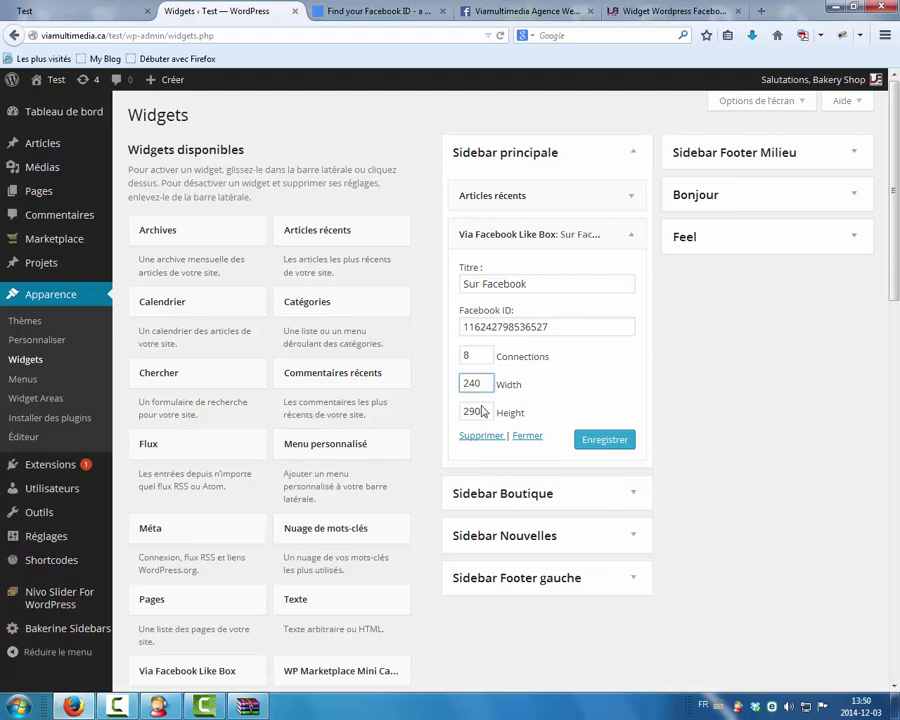
pyautogui.click(482, 409)
pyautogui.click(601, 440)
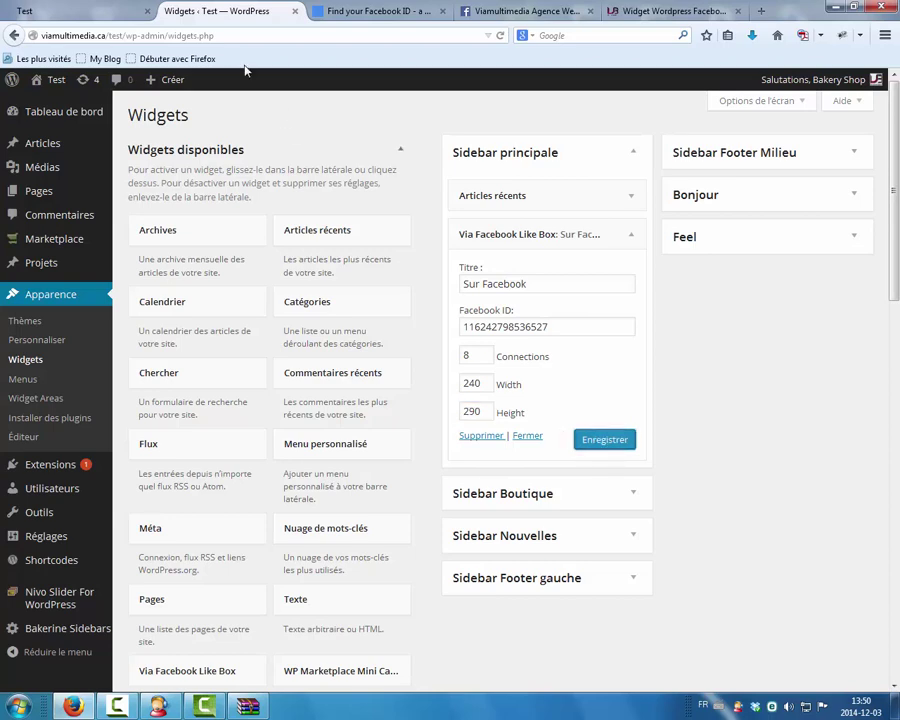
# Reload the latest articles page and check how the narrowed like box fits the sidebar
pyautogui.click(105, 9)
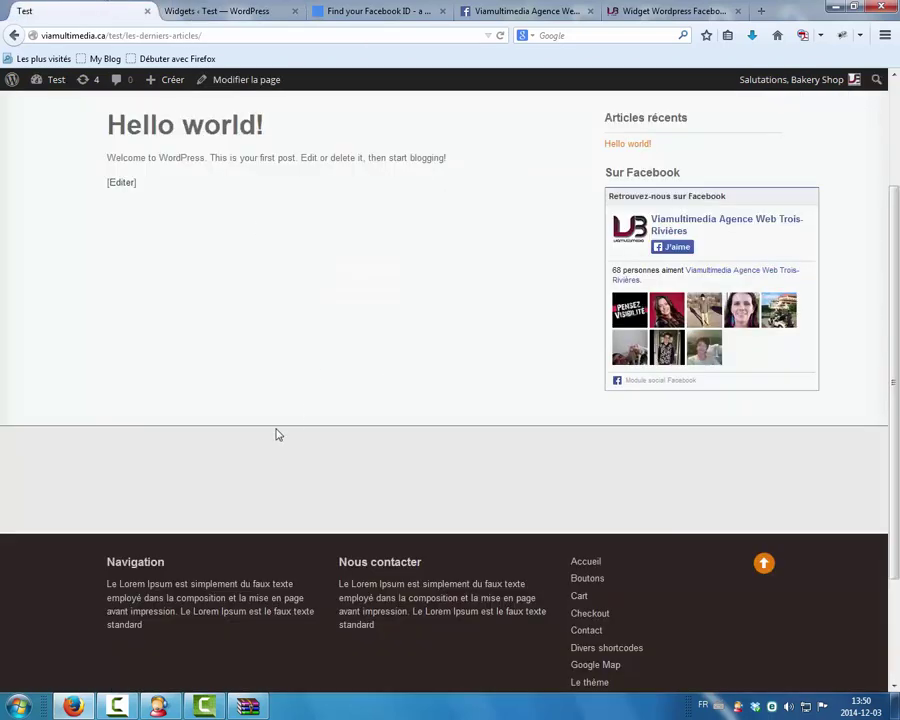
pyautogui.press('F5')
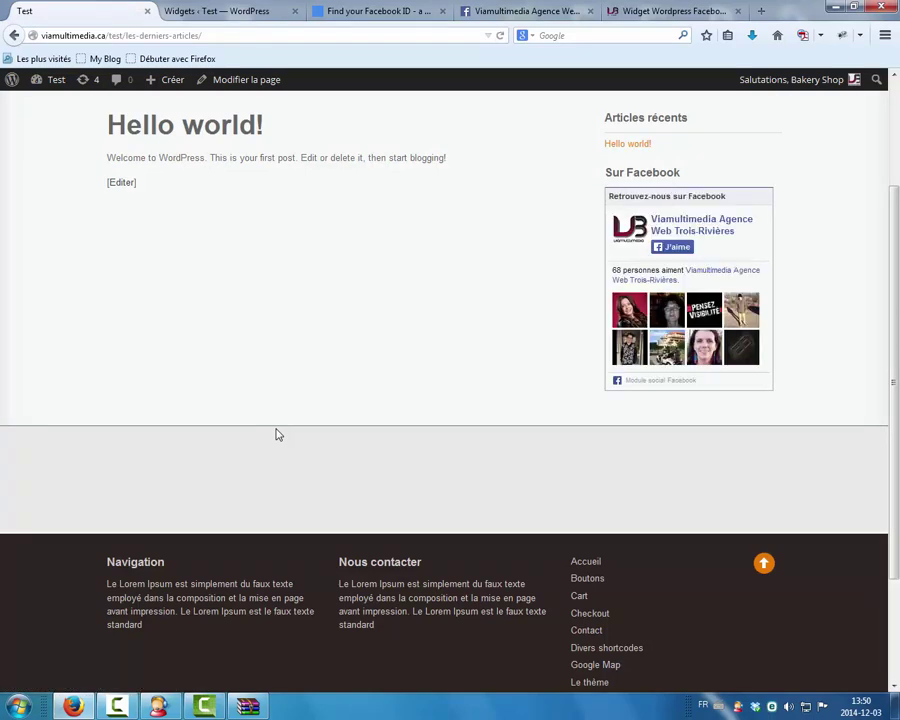
pyautogui.click(765, 556)
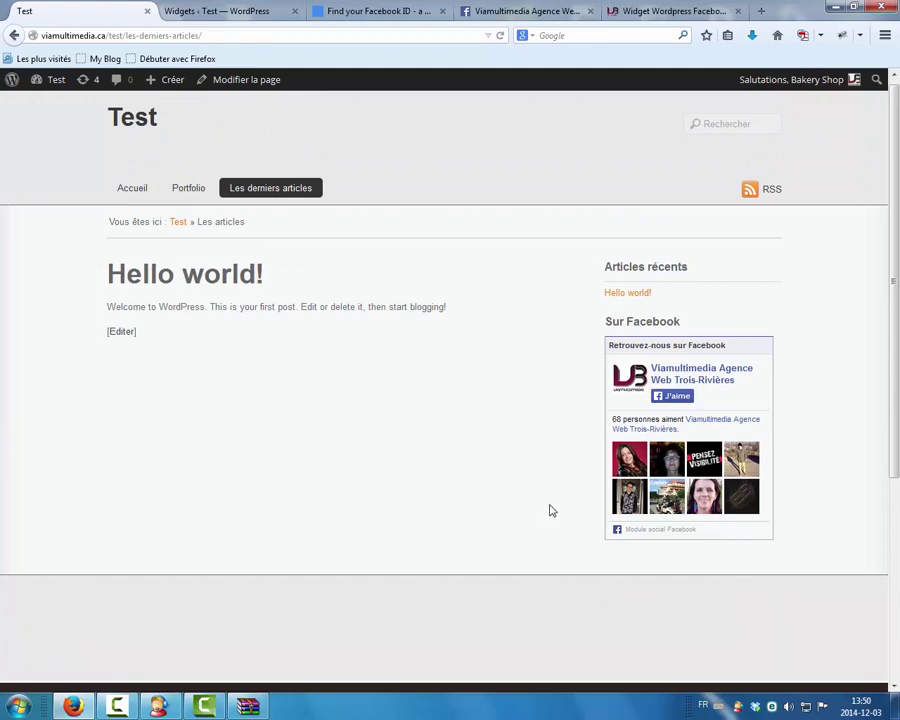
pyautogui.click(230, 10)
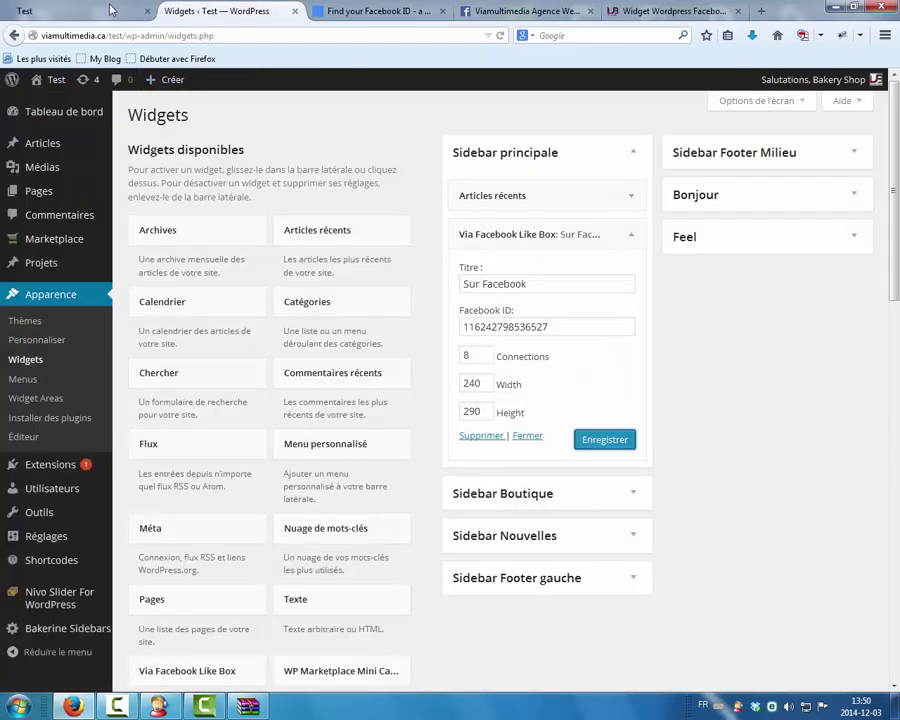
pyautogui.click(124, 18)
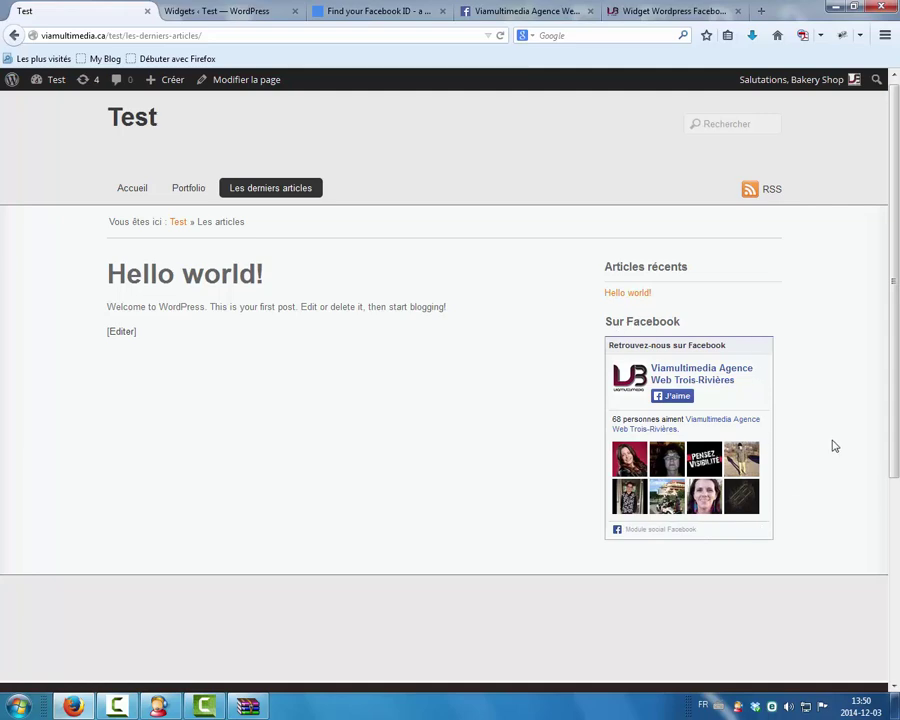
pyautogui.scroll(-2, 835, 446)
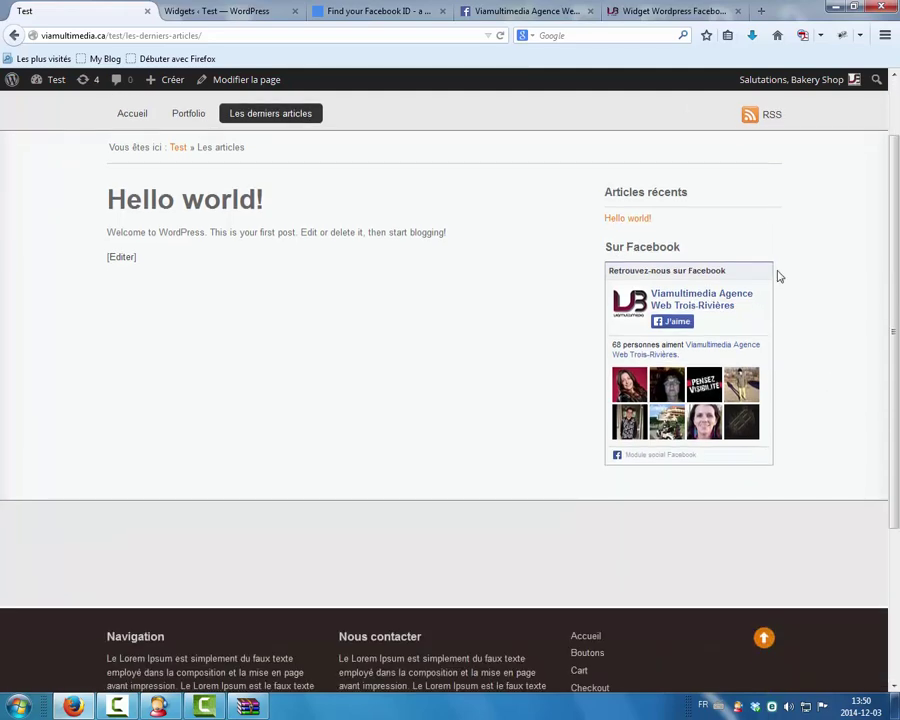
# Set the Via Facebook Like Box widget's Width to 245 and save the widget
pyautogui.click(227, 13)
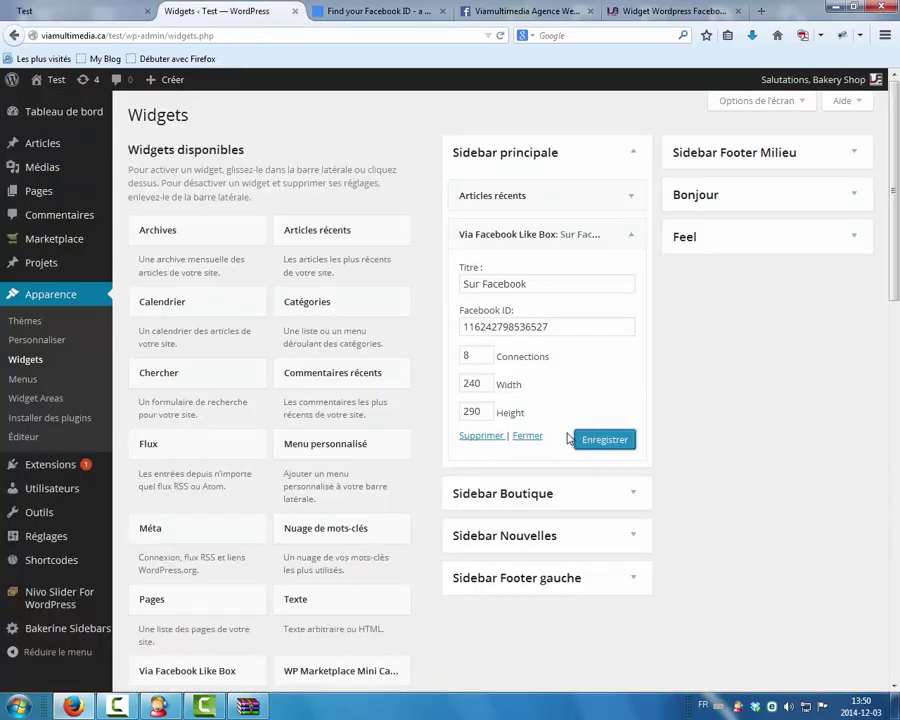
pyautogui.click(479, 381)
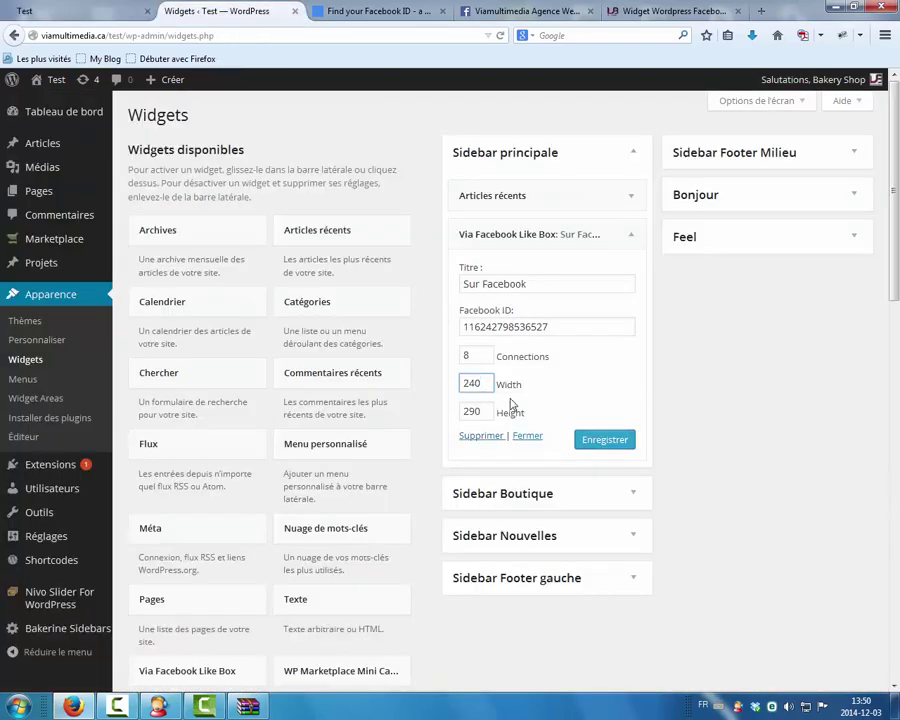
pyautogui.click(603, 439)
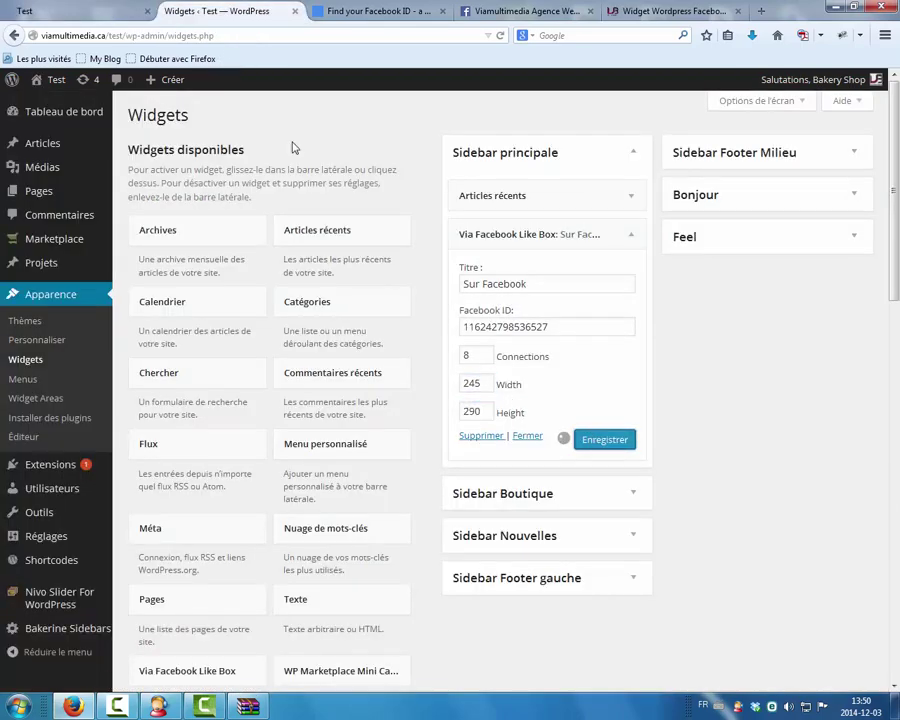
# Reload the latest articles page and inspect the Facebook widget's container in Firebug to compare its width with the like box
pyautogui.click(93, 9)
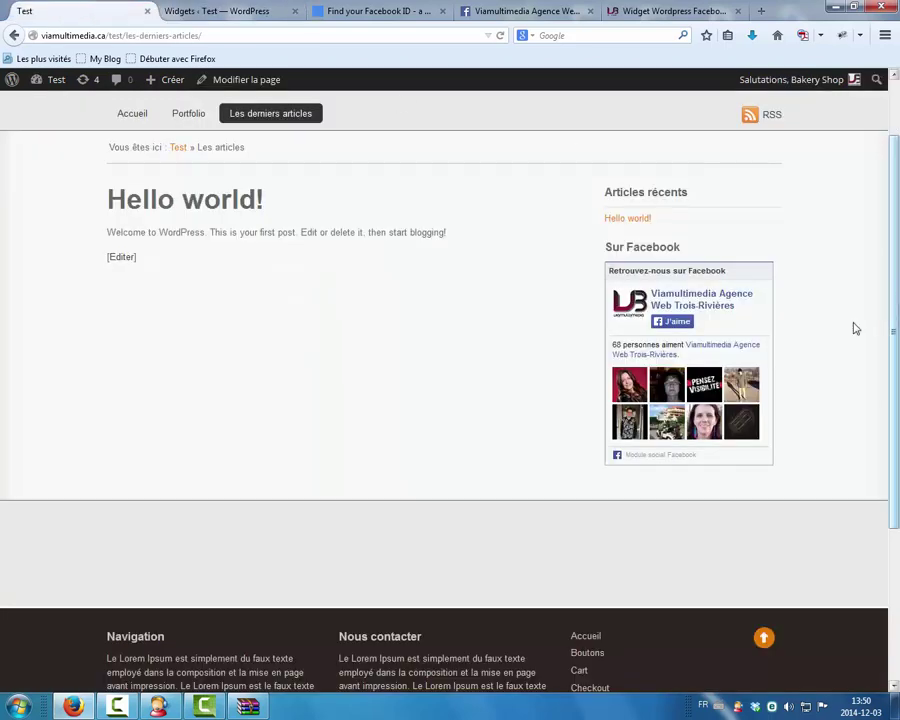
pyautogui.press('F5')
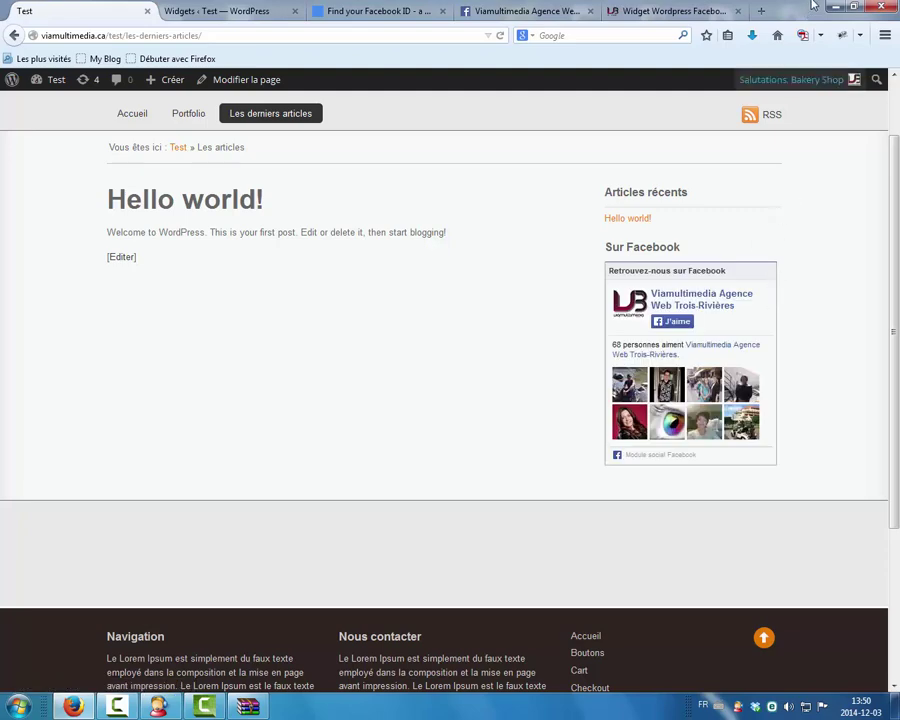
pyautogui.press('F12')
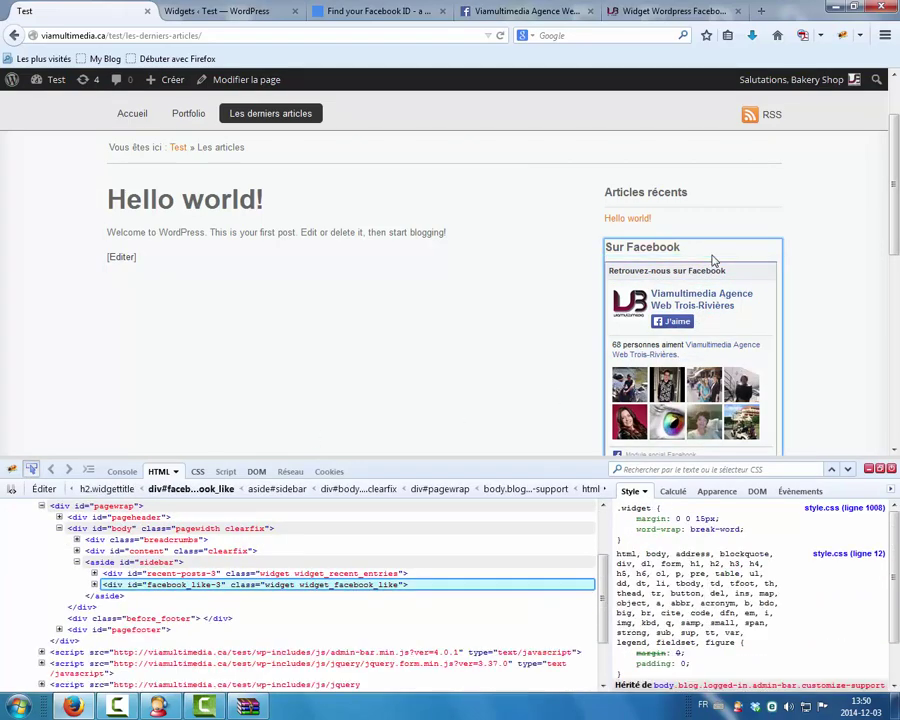
pyautogui.click(710, 256)
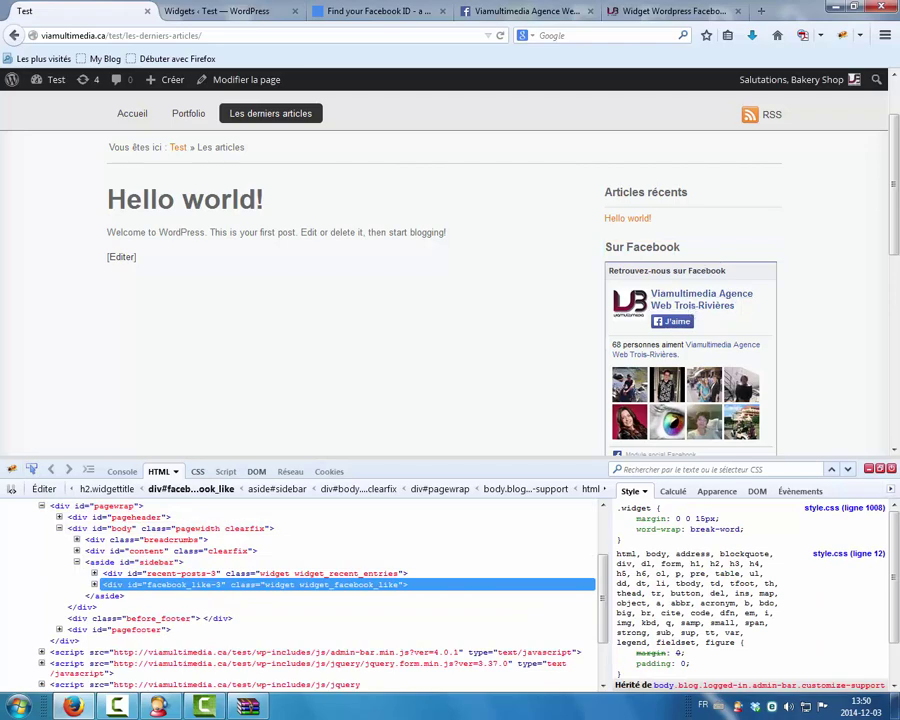
pyautogui.press('F12')
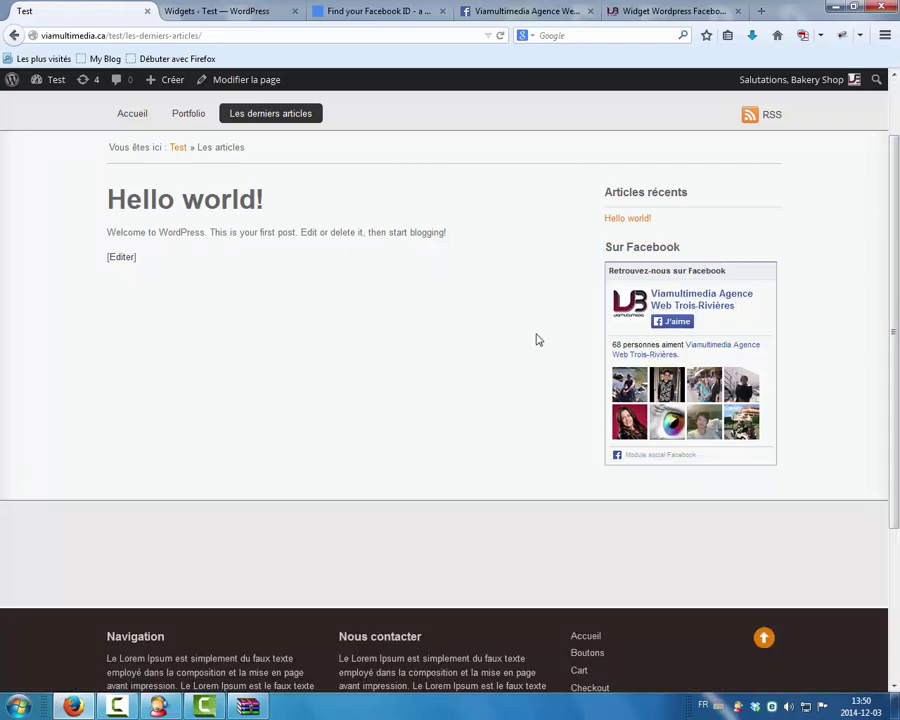
# Compare the saved Via Facebook Like Box widget settings with the like box shown on the latest articles page
pyautogui.click(180, 10)
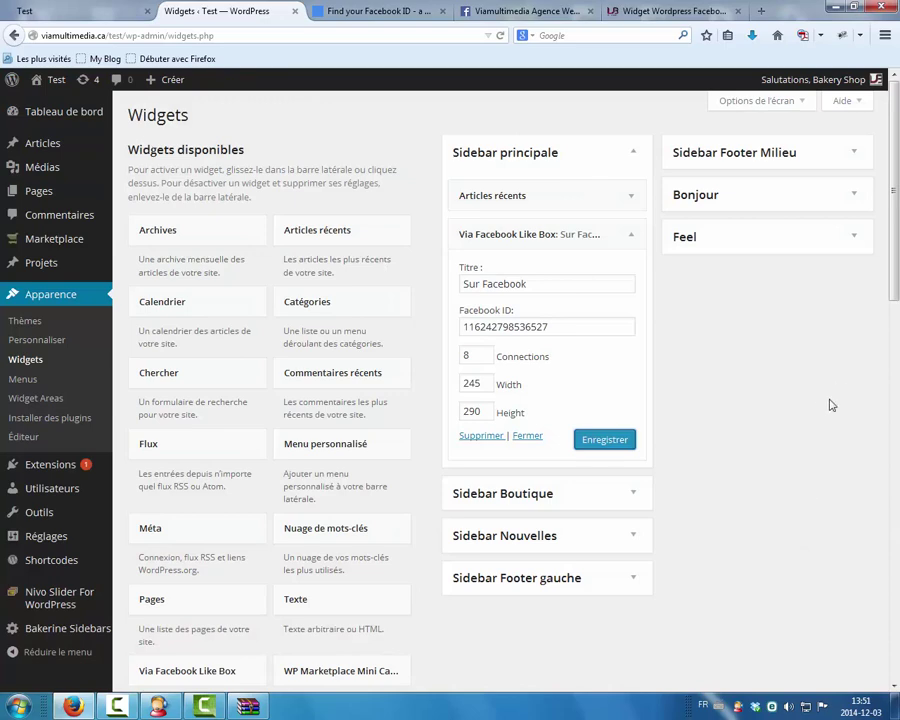
pyautogui.click(42, 10)
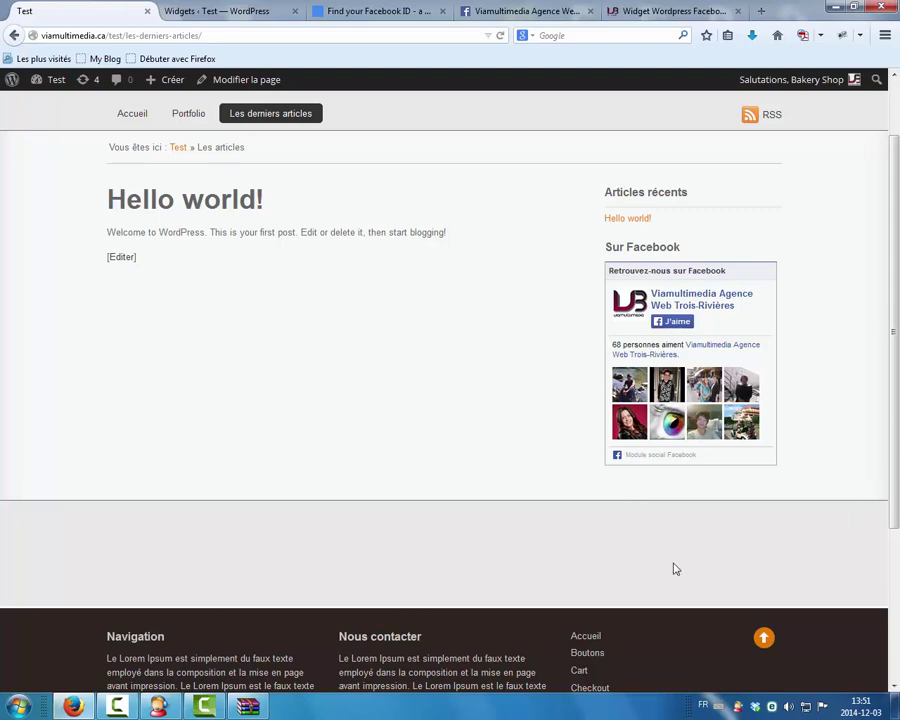
pyautogui.scroll(-1, 675, 569)
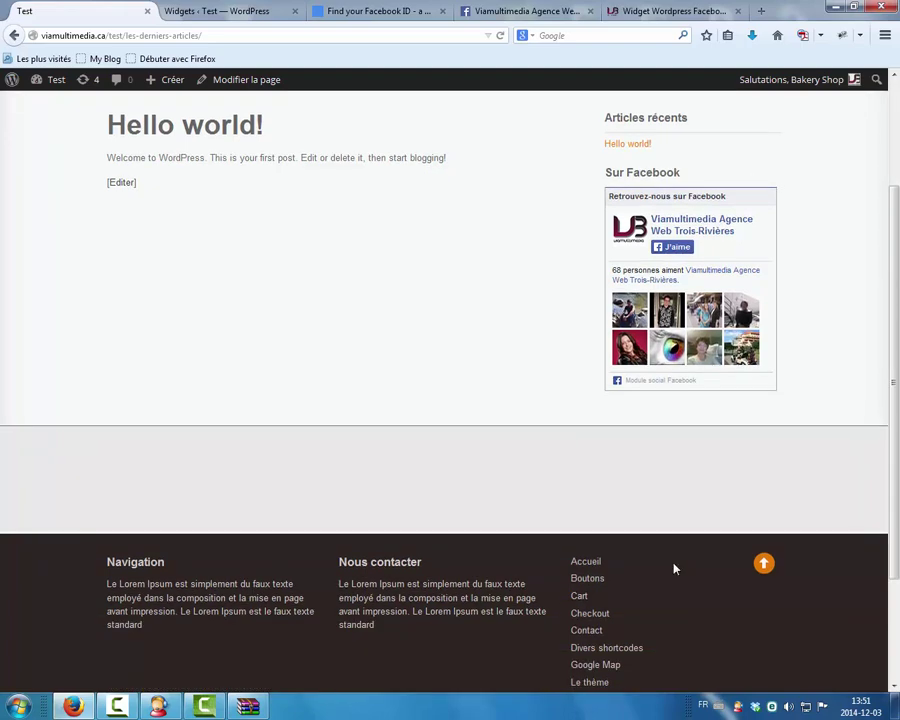
pyautogui.scroll(1, 675, 569)
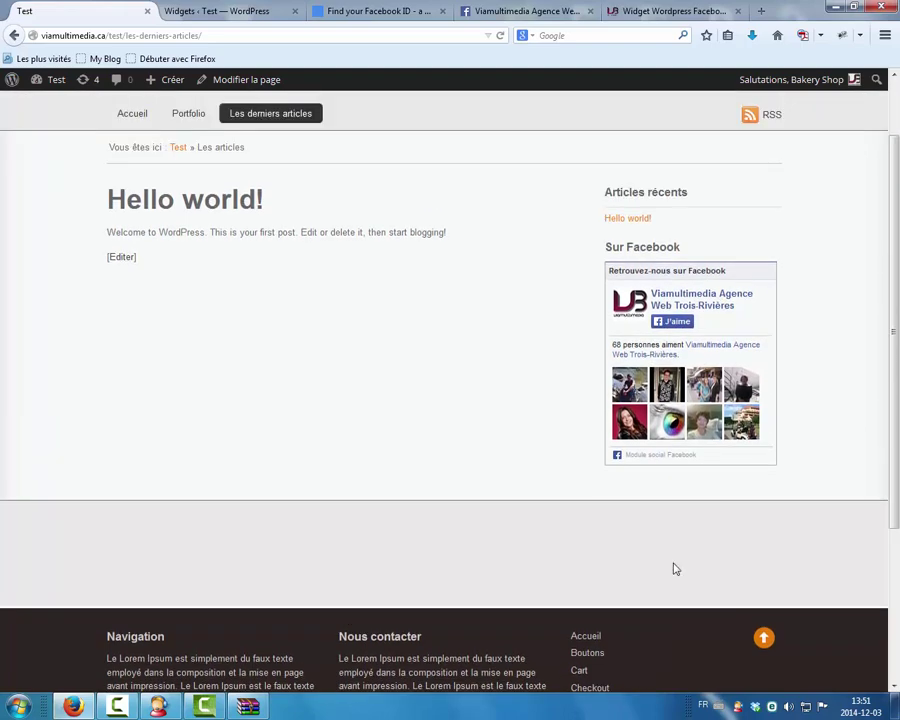
pyautogui.click(222, 16)
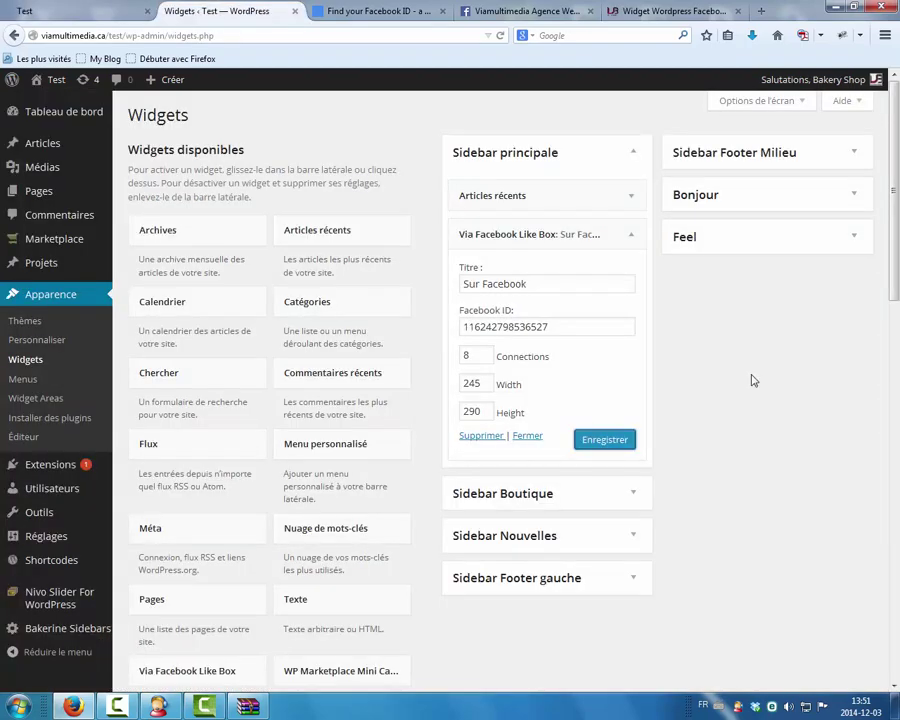
pyautogui.scroll(-1, 753, 380)
pyautogui.click(55, 8)
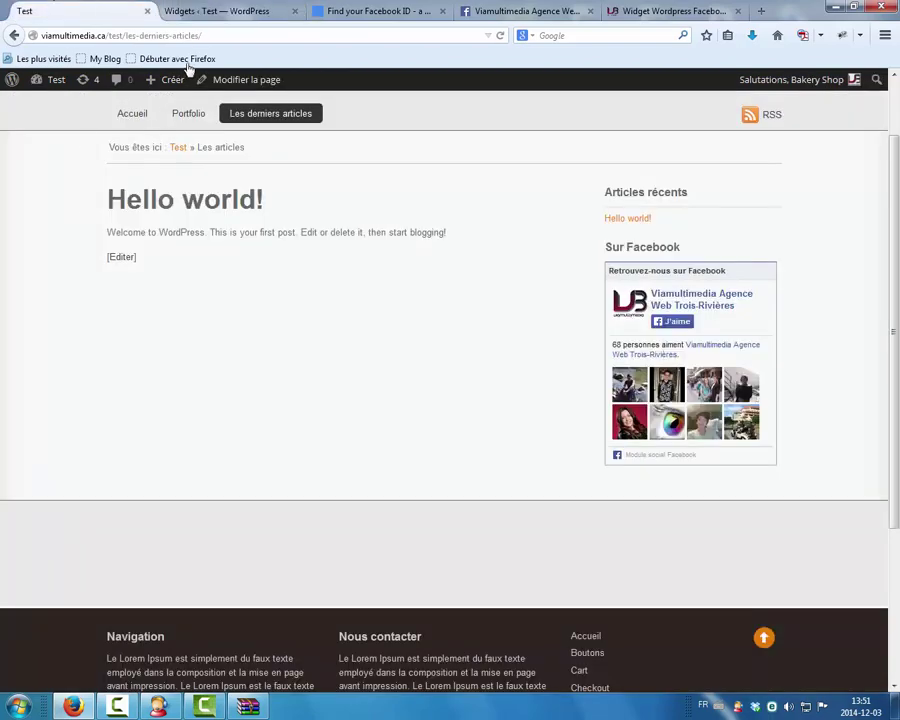
# Show the sidebar choices for the Via Facebook Like Box entry among the available widgets
pyautogui.click(230, 12)
pyautogui.scroll(-1, 180, 485)
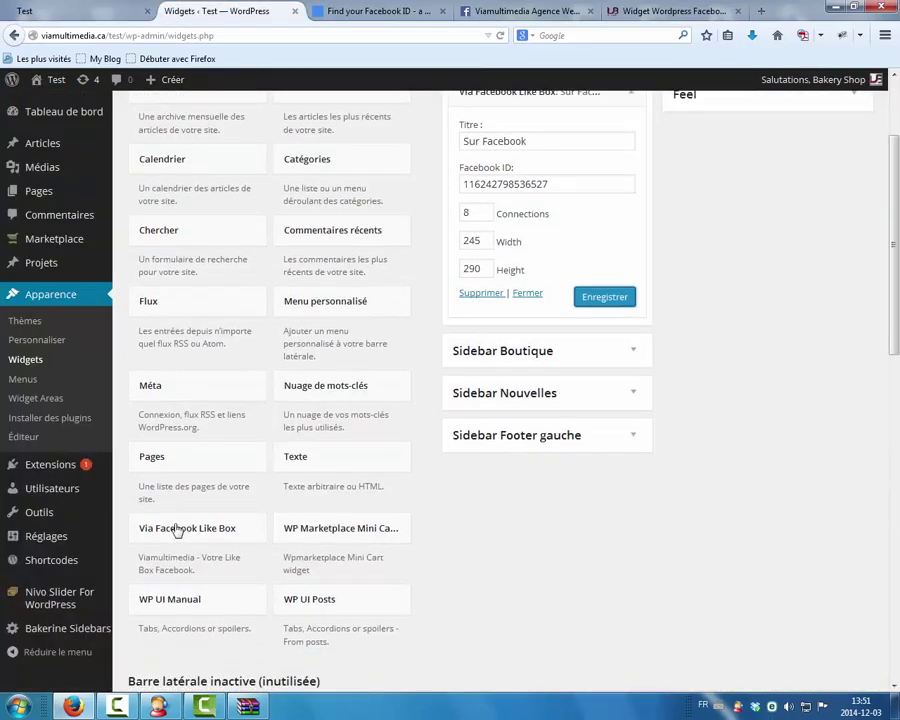
pyautogui.click(187, 521)
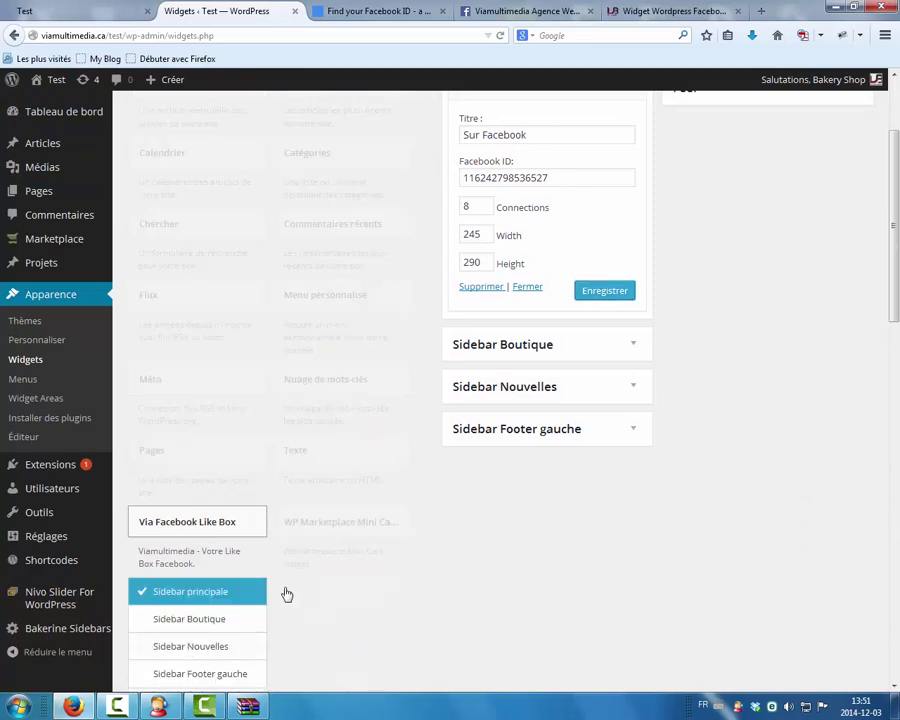
pyautogui.scroll(1, 358, 573)
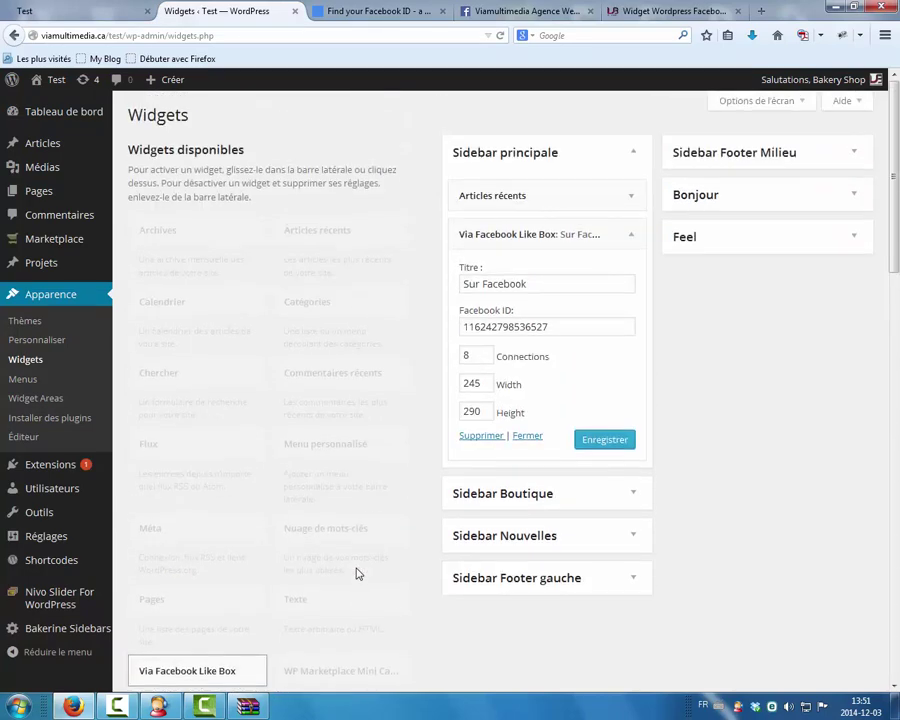
# Review the Viamultimedia Facebook page, the widget settings and the finished like box on the latest articles page
pyautogui.click(32, 10)
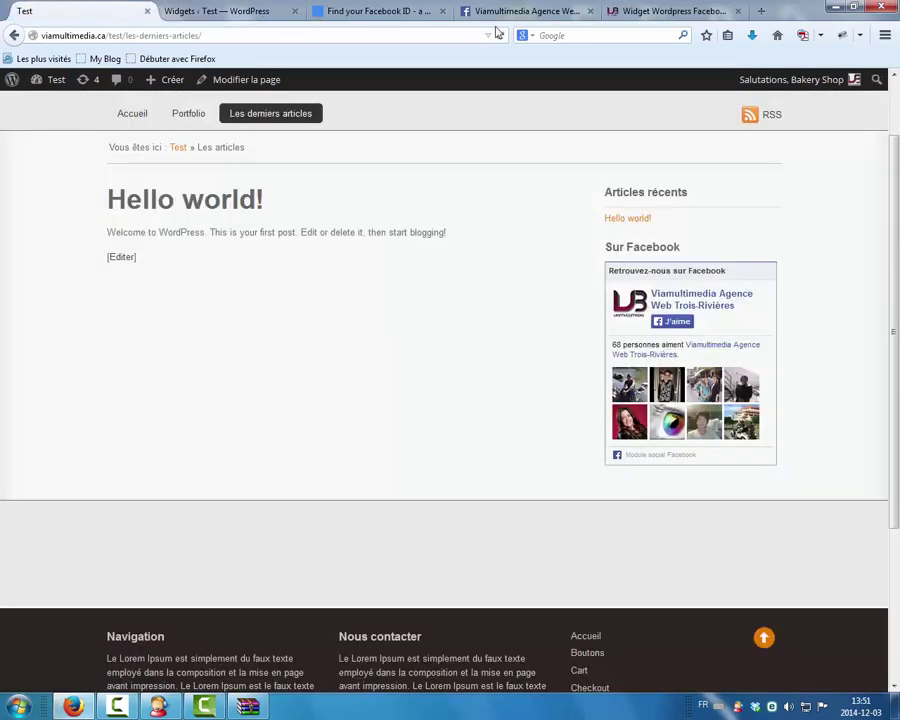
pyautogui.click(554, 12)
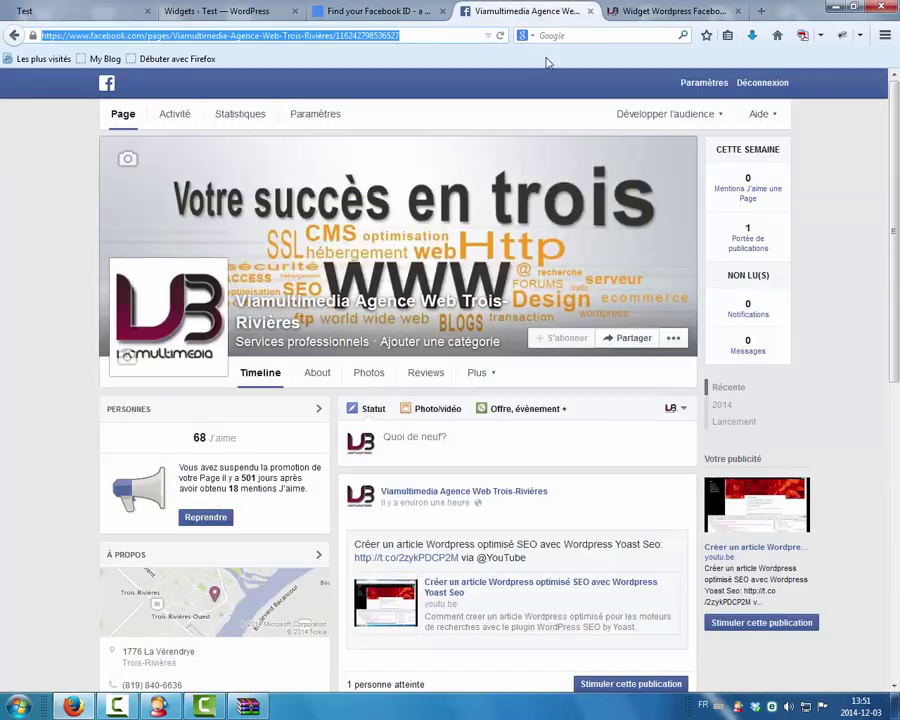
pyautogui.click(207, 10)
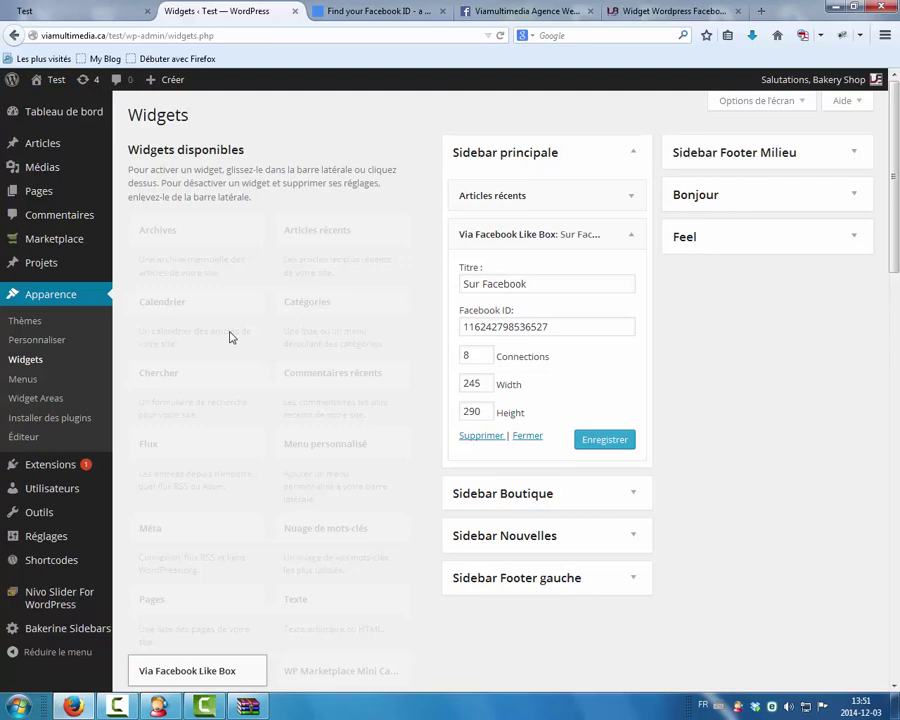
pyautogui.click(44, 17)
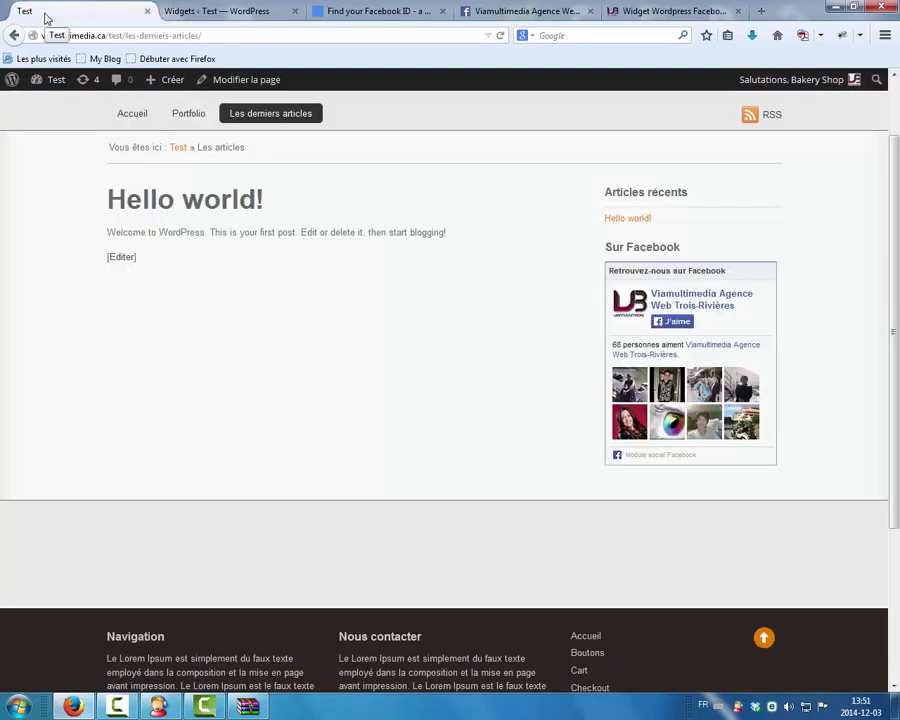